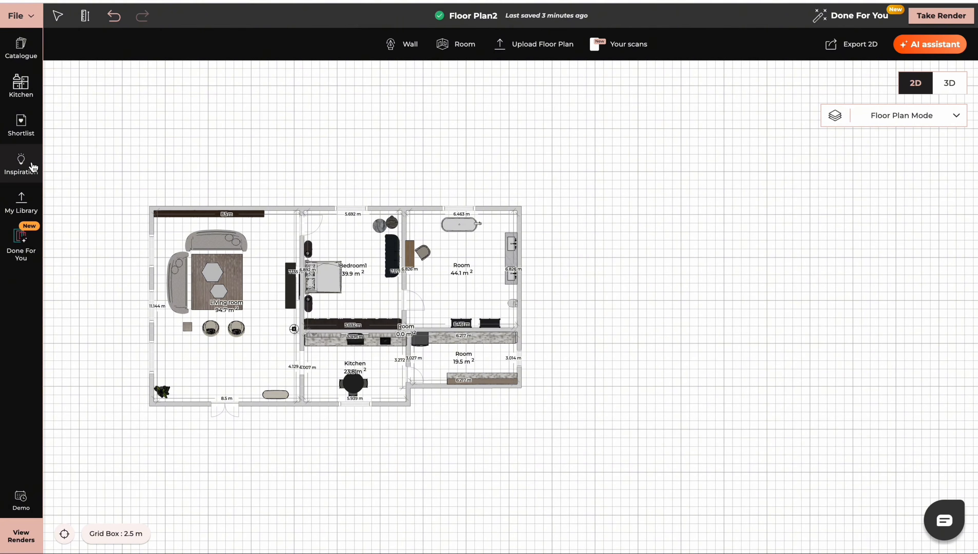
Step: Try adding the Modern Spacious Dressing Room inspiration to the empty area beside the floor plan
left_click(21, 167)
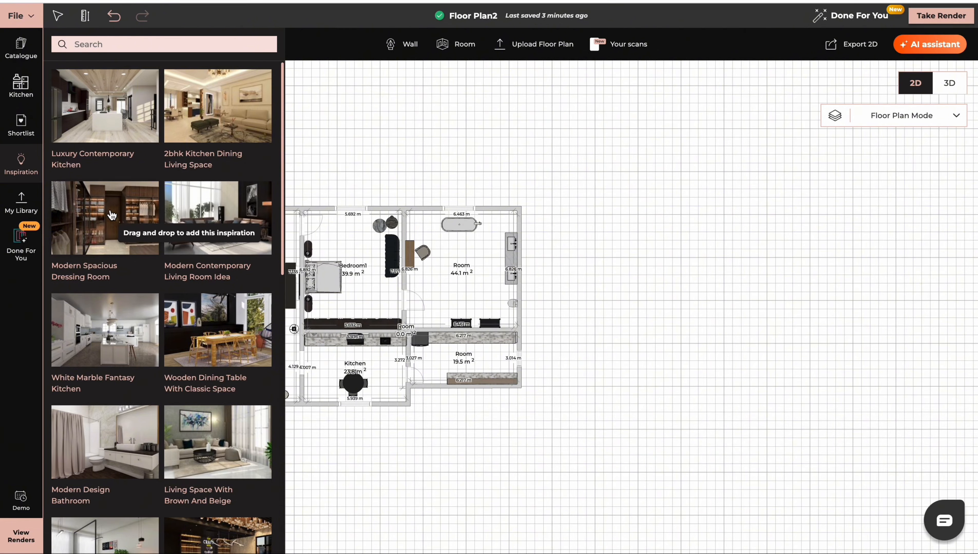
left_click_drag(112, 214, 655, 286)
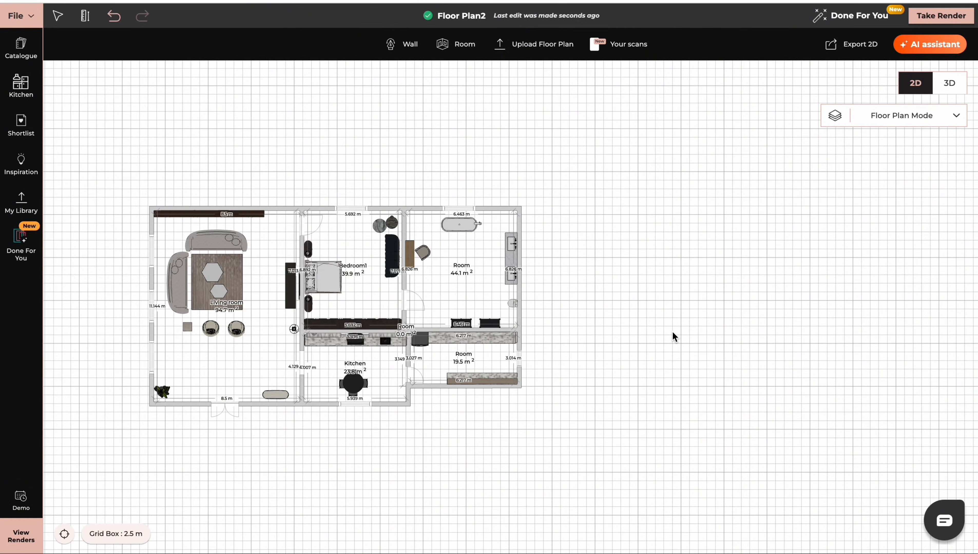
Step: Measure with the ruler from the living room's hexagonal coffee table to the wall shared with Bedroom1
left_click_drag(673, 333, 841, 325)
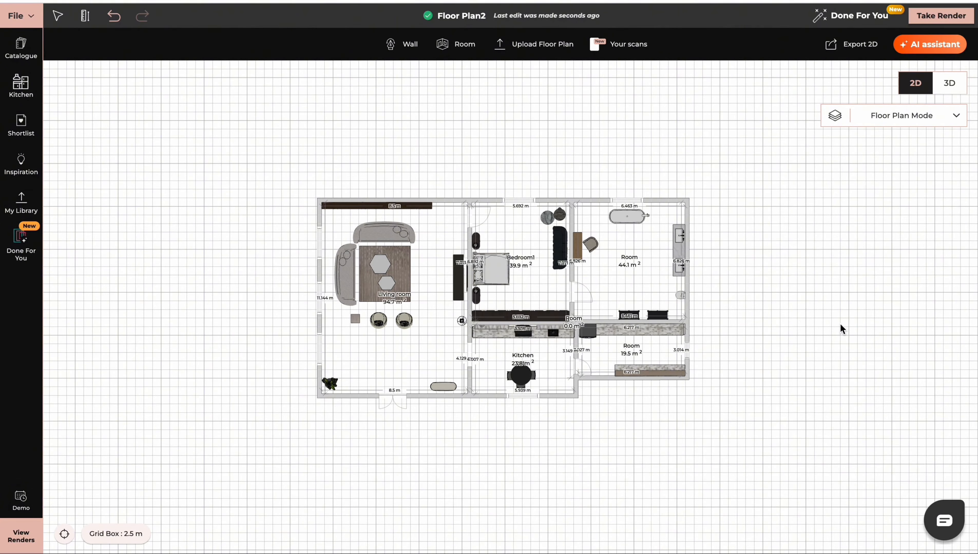
left_click(87, 17)
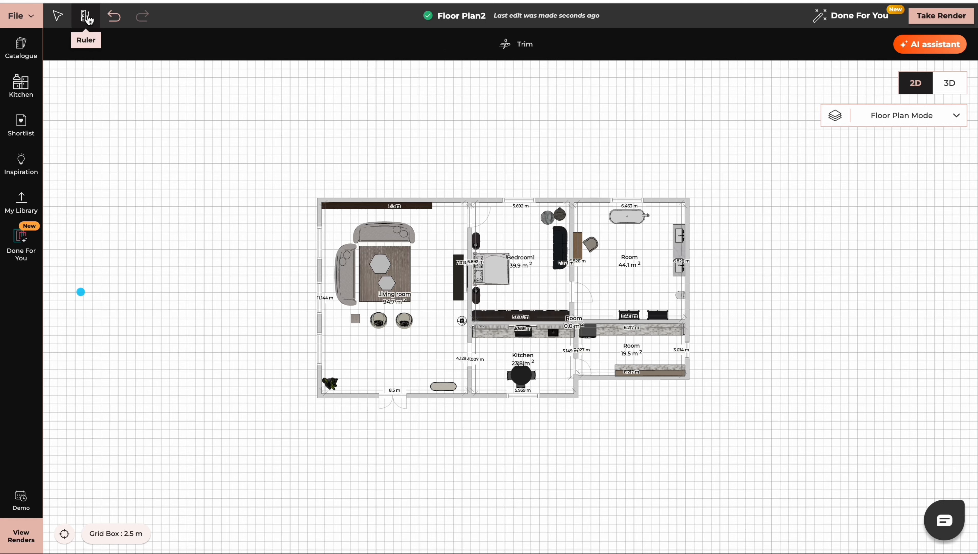
left_click(381, 263)
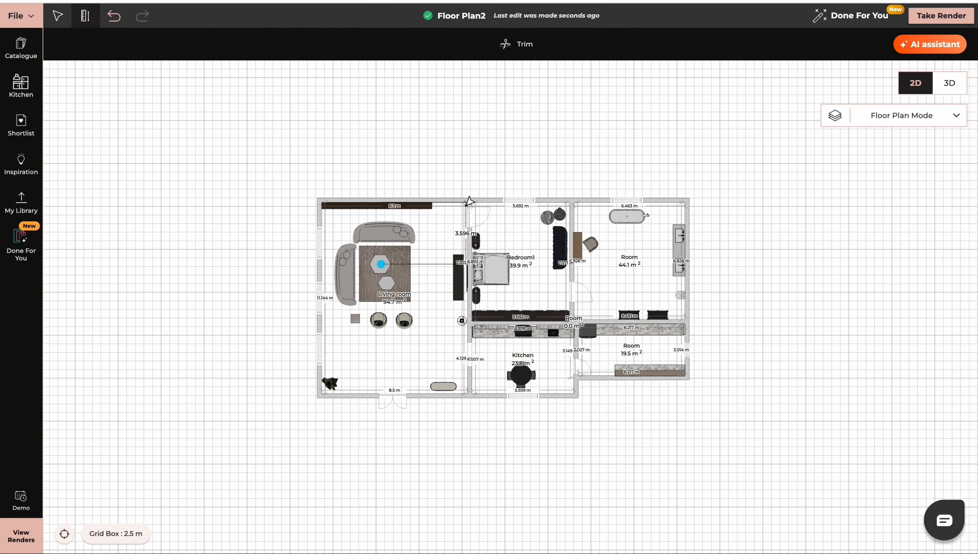
key("Escape")
Step: Switch the plan to Ceiling Plan Mode and examine the ceiling fixture in the living room
left_click(956, 115)
left_click(883, 170)
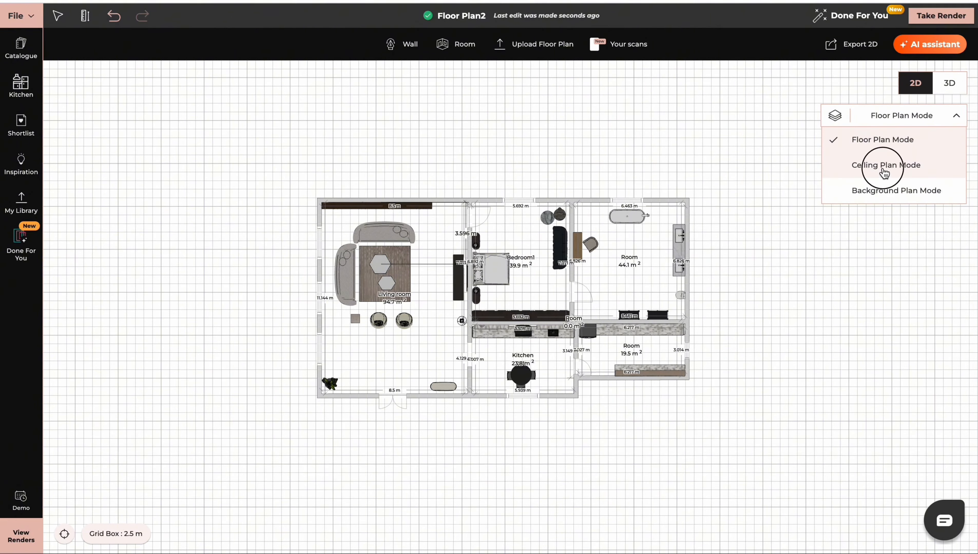
left_click(332, 310)
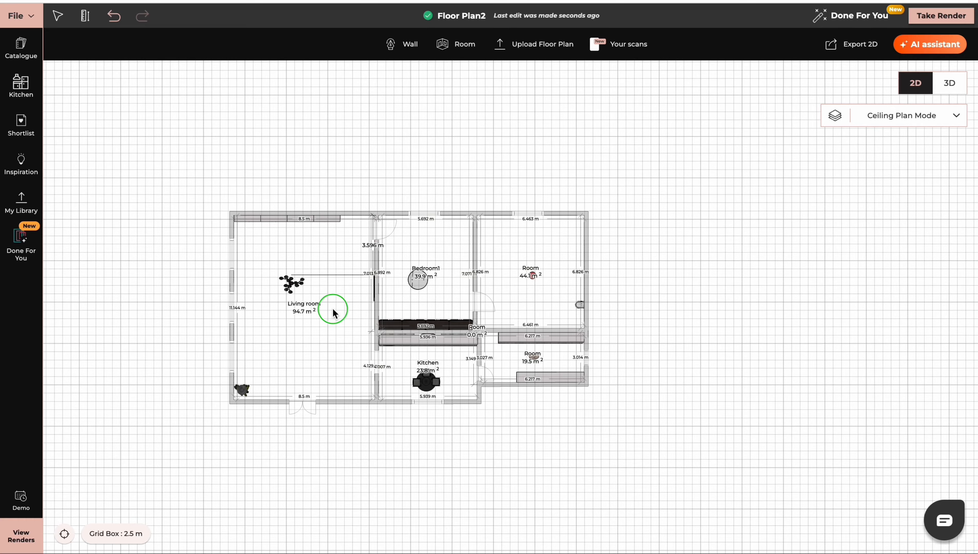
left_click_drag(333, 313, 479, 317)
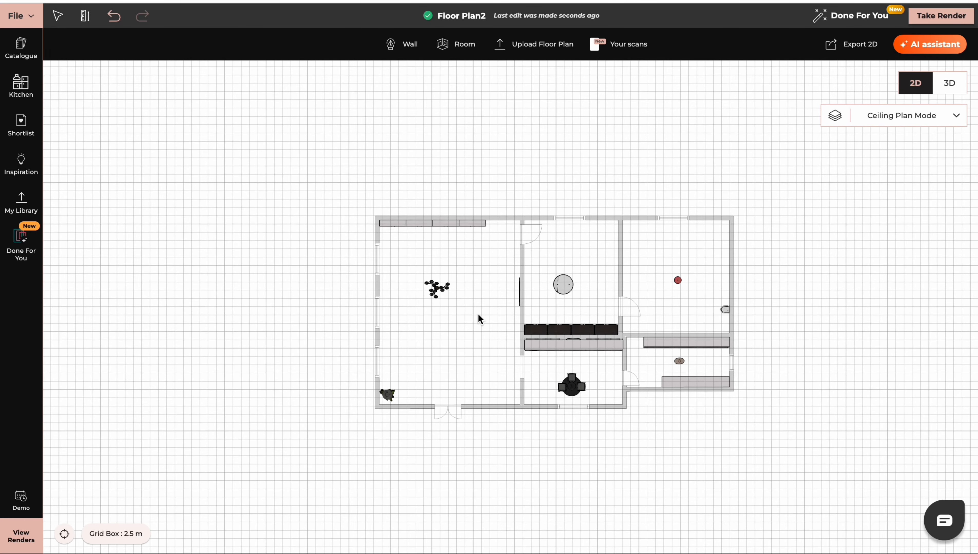
left_click(438, 290)
left_click_drag(438, 337, 440, 330)
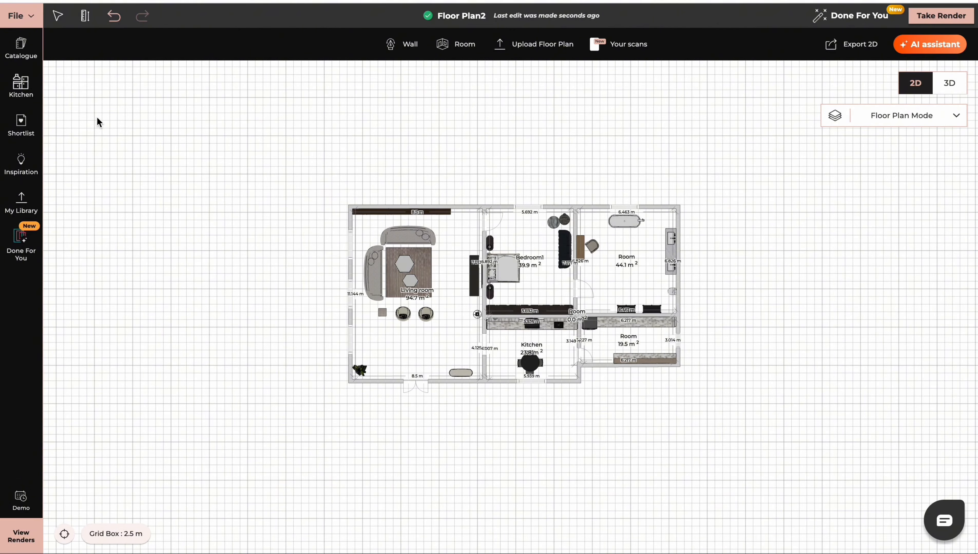
Step: Start a floor plan download, crop the export area closer around the plan on three sides, and cancel it
left_click(32, 20)
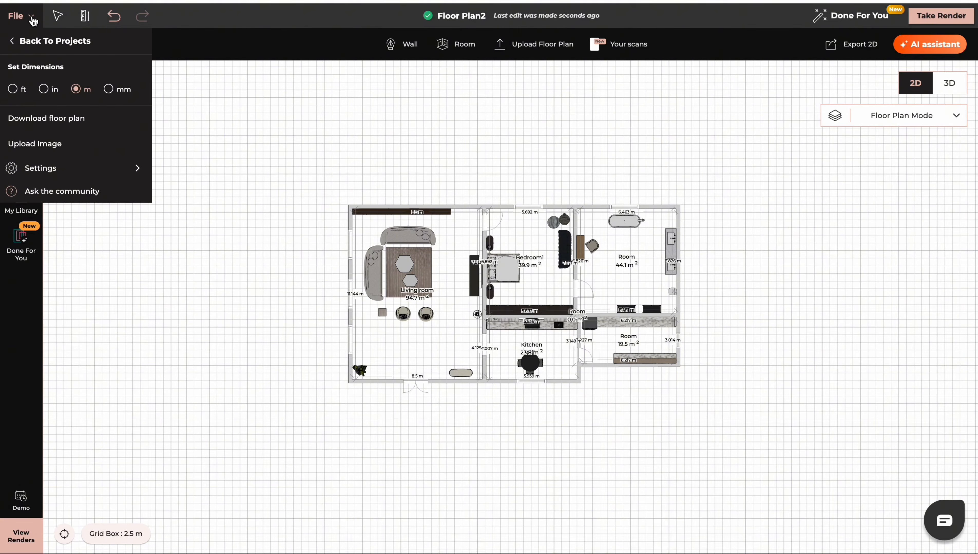
left_click(47, 119)
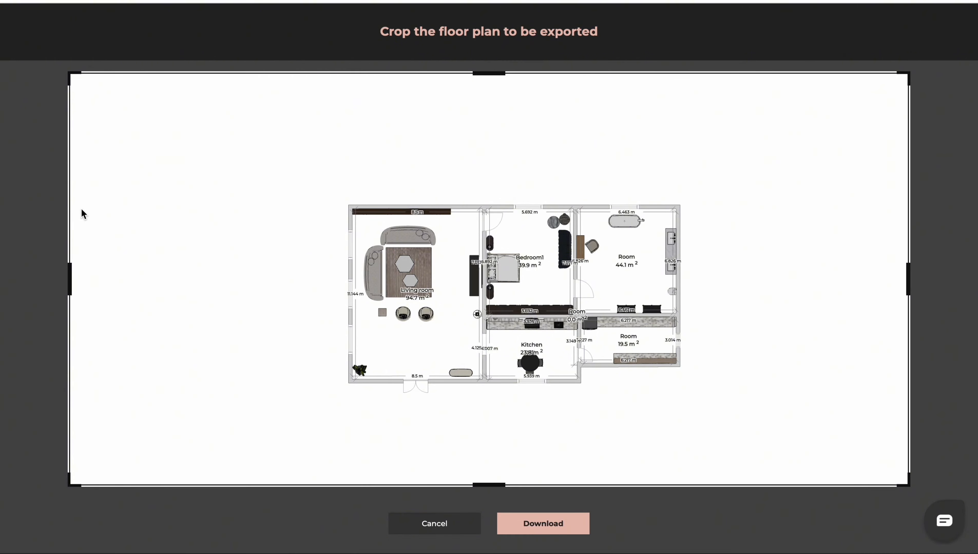
left_click_drag(70, 275, 288, 286)
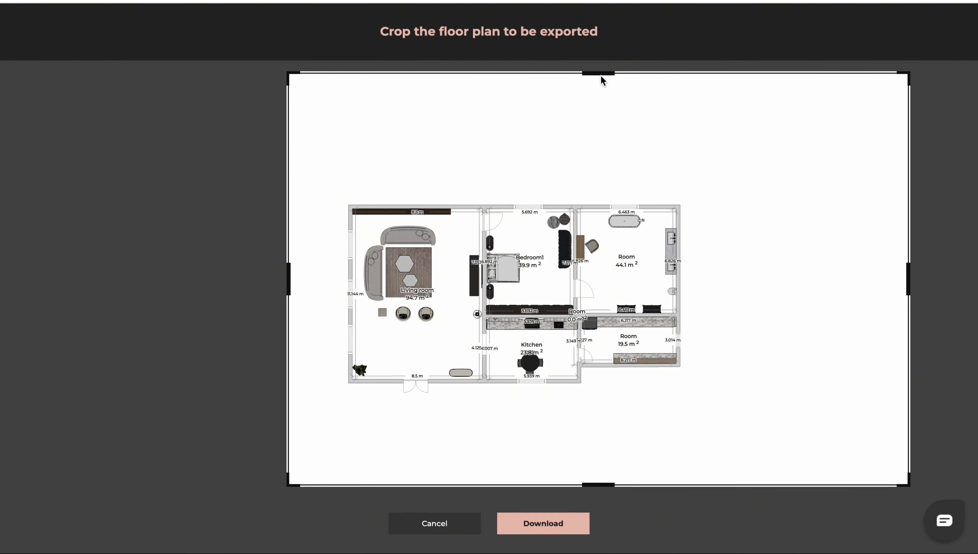
left_click_drag(598, 73, 597, 164)
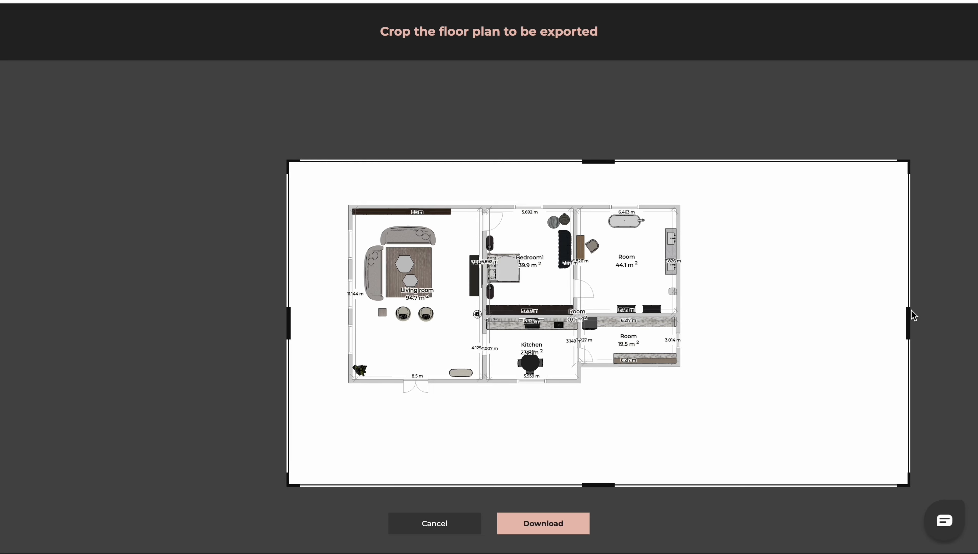
left_click_drag(909, 316, 728, 316)
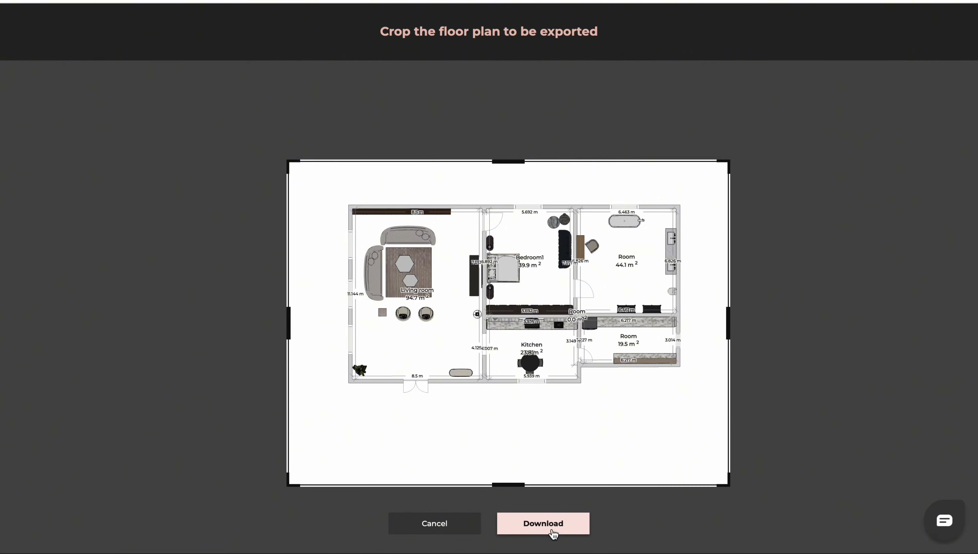
left_click(449, 530)
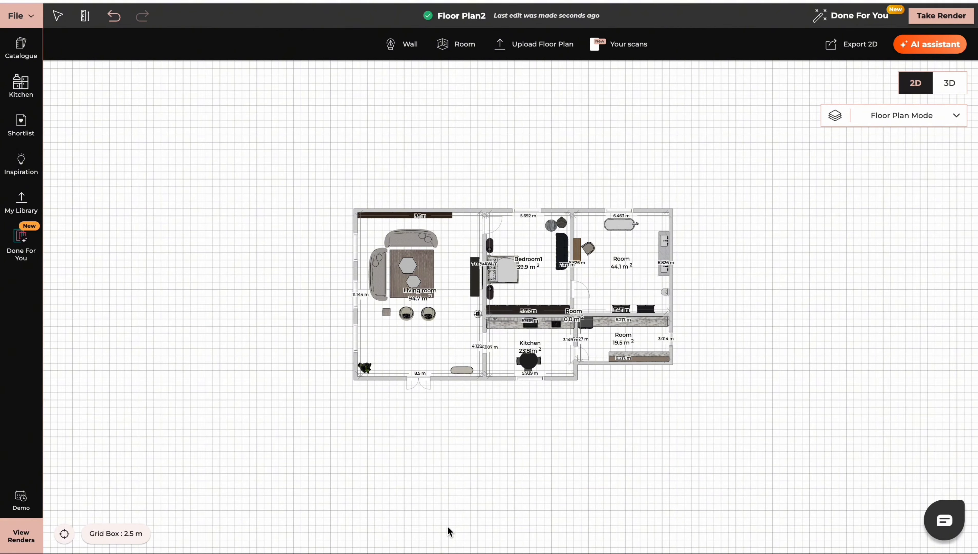
Step: Open the 2D export and review the available wall materials, drawing elements and text styles
left_click(860, 50)
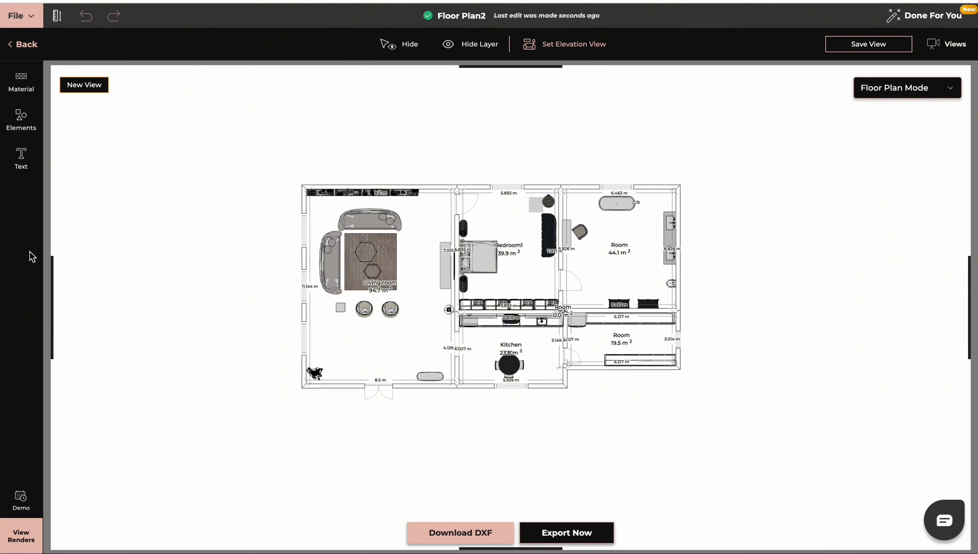
left_click(22, 82)
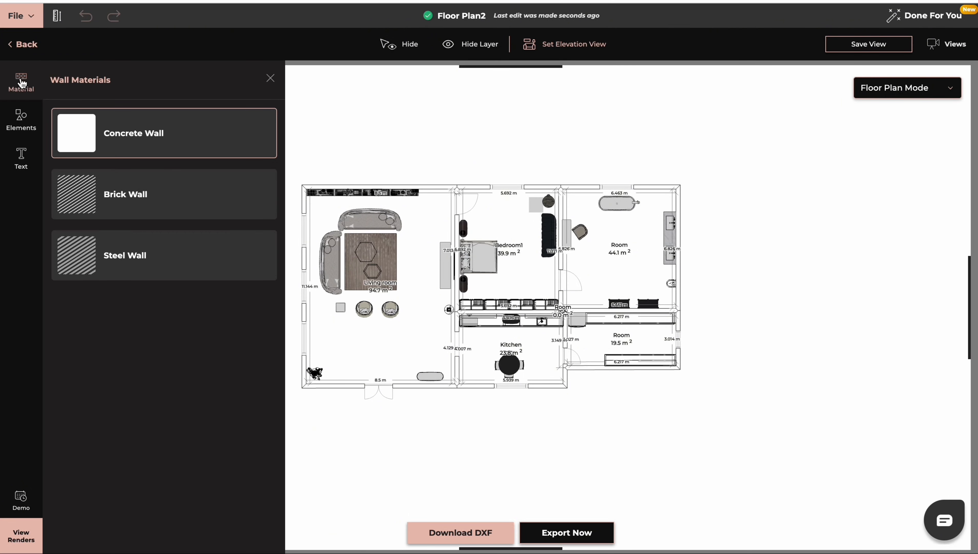
left_click(22, 120)
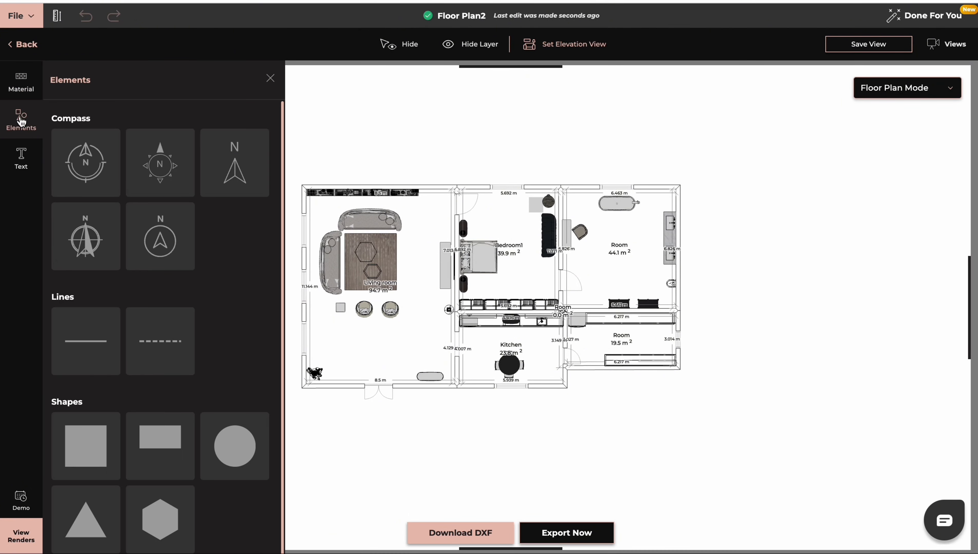
left_click(21, 160)
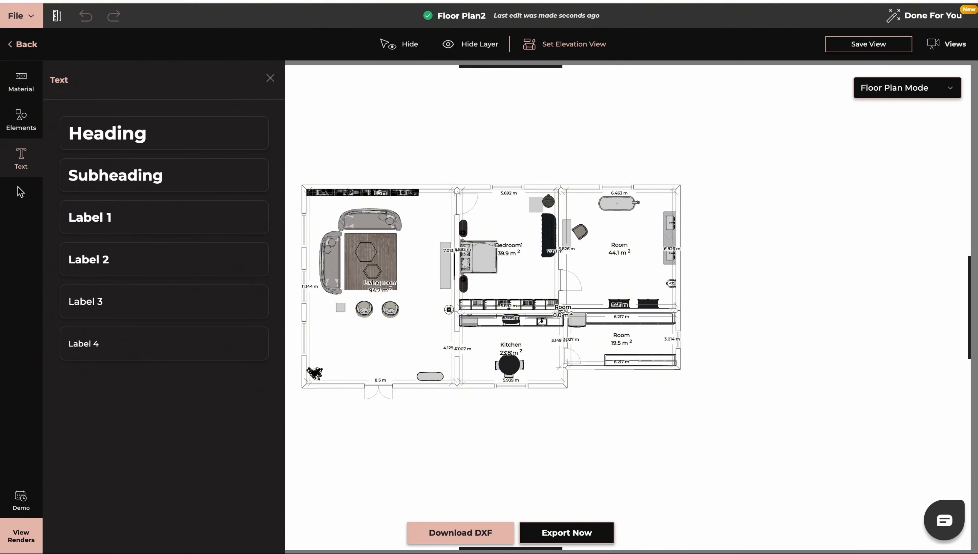
left_click(15, 218)
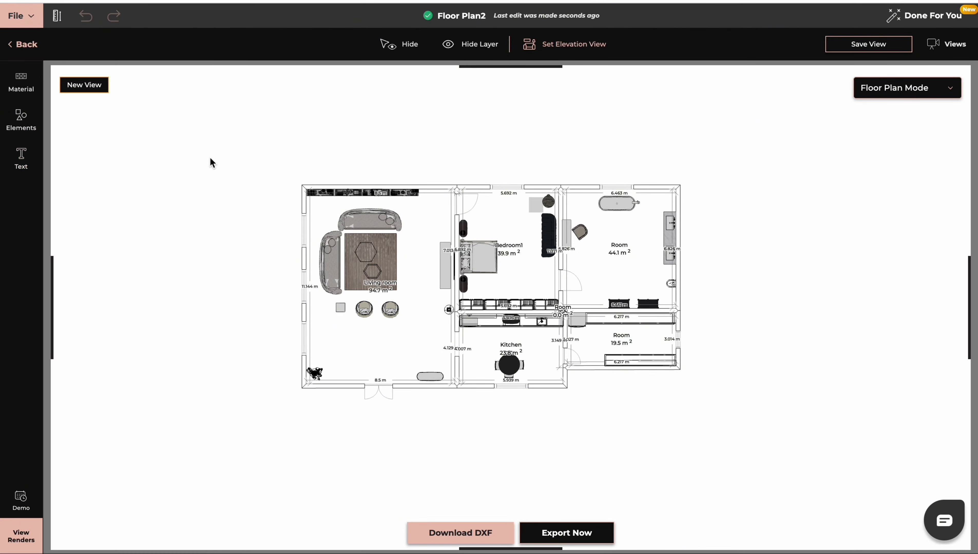
Step: Try hiding the room titles, ruler, dimension labels and all furniture in the export view, and restore the layers
left_click(410, 45)
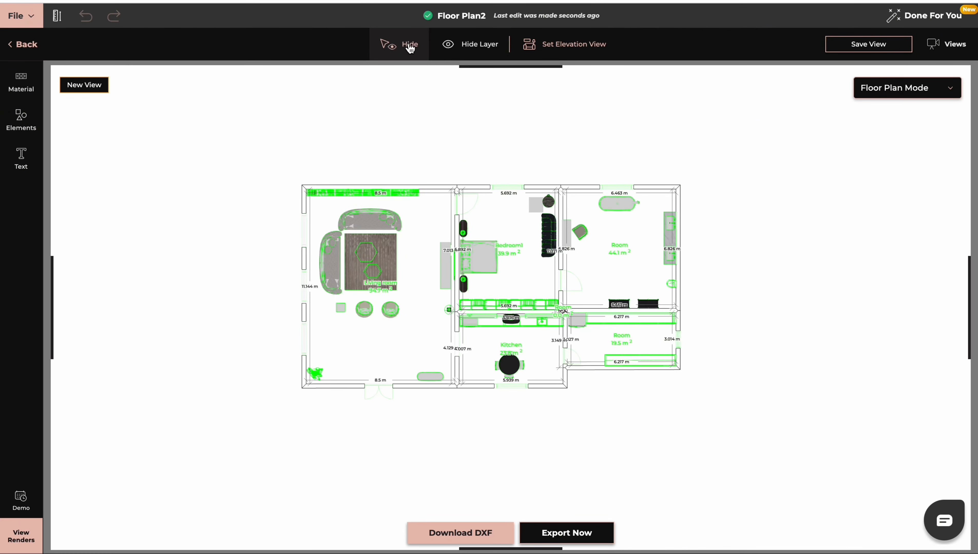
left_click(478, 45)
left_click(471, 47)
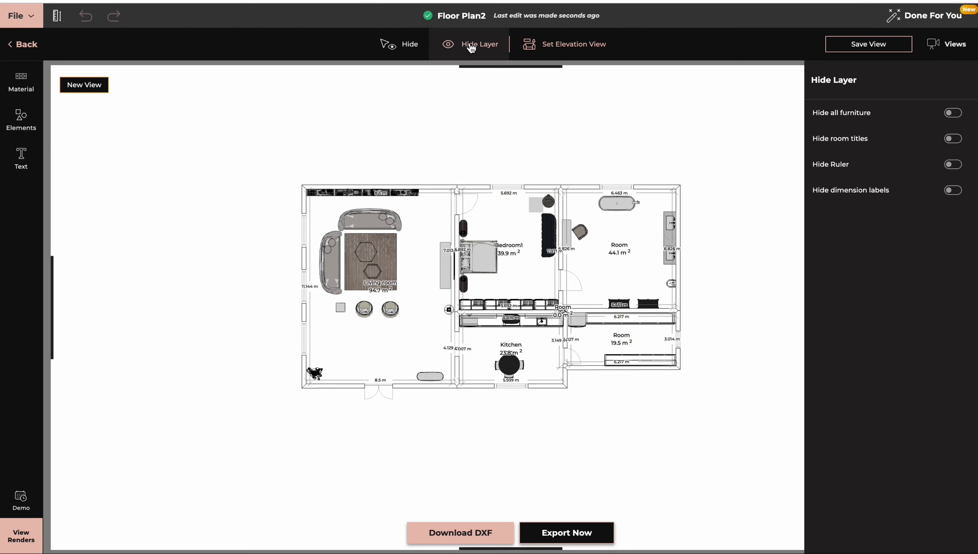
left_click(952, 139)
left_click(955, 164)
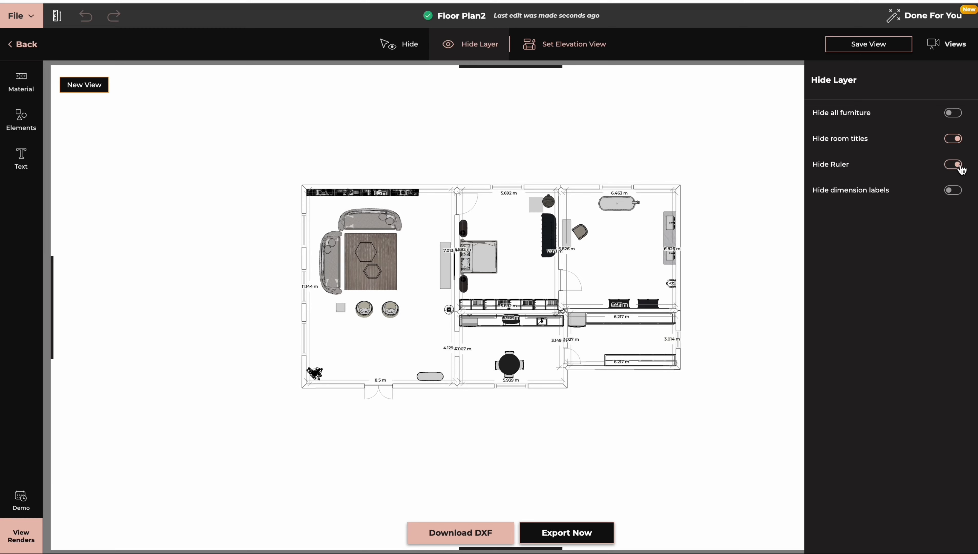
left_click(958, 191)
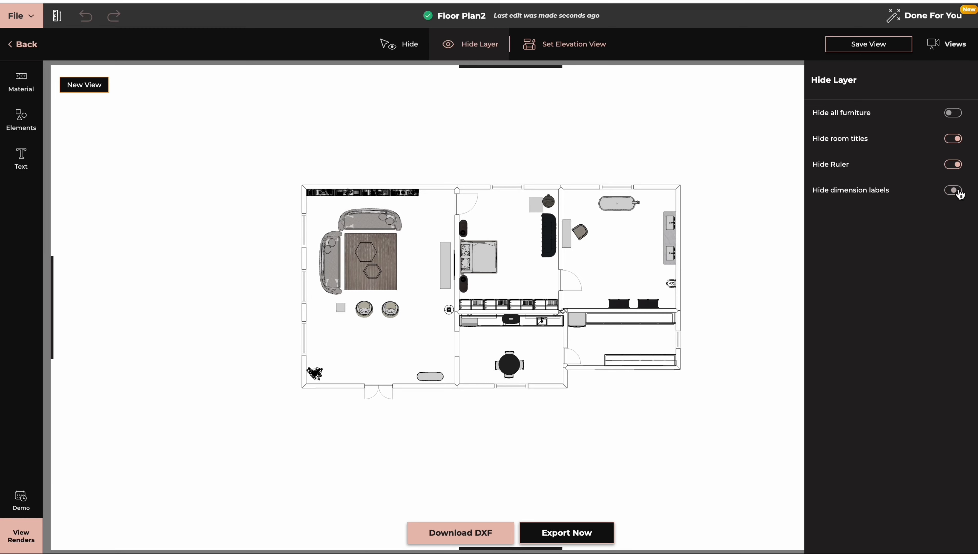
left_click(955, 115)
left_click(947, 113)
left_click(949, 138)
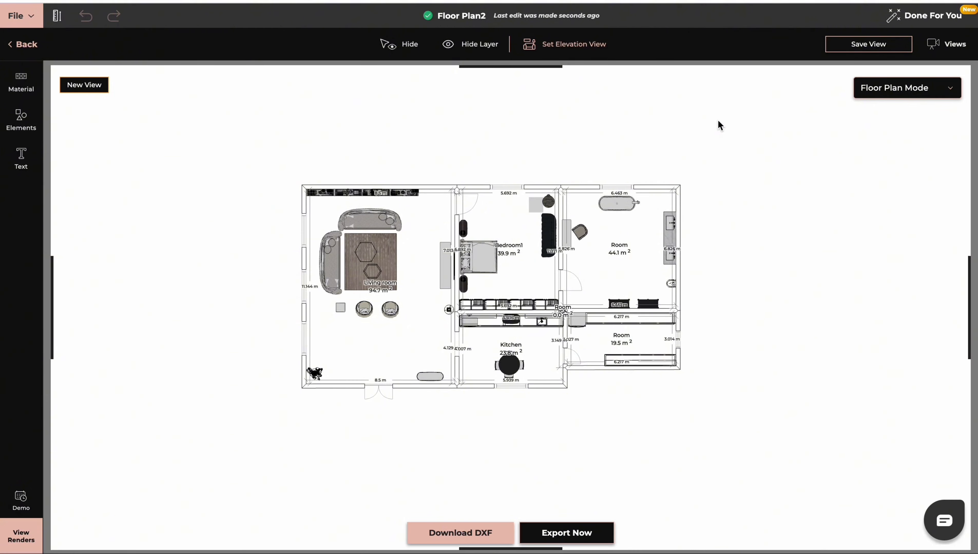
Step: Set an elevation view in the living room facing the bookcase wall and fit its area to the bookcase's width
left_click(570, 48)
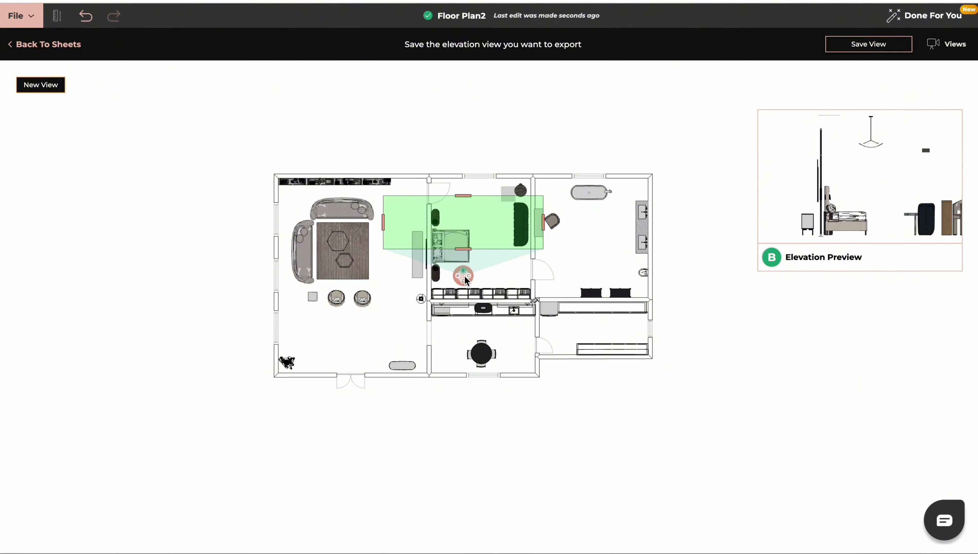
mouse_move(464, 277)
left_mouse_down()
mouse_move(400, 241)
mouse_move(347, 249)
mouse_move(348, 194)
left_mouse_up()
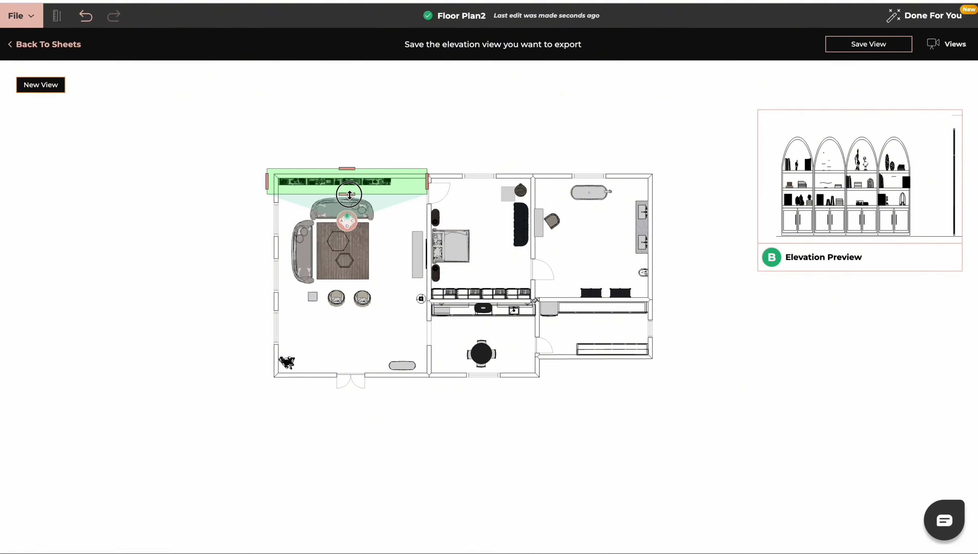
left_click_drag(427, 182, 403, 181)
left_click_drag(267, 179, 275, 179)
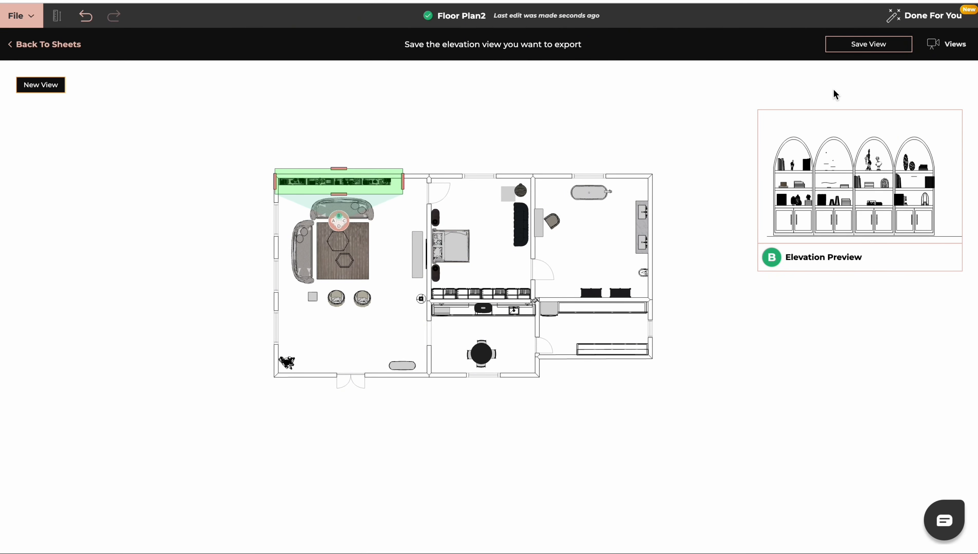
Step: Save the elevation view with the name bookcase
left_click(863, 51)
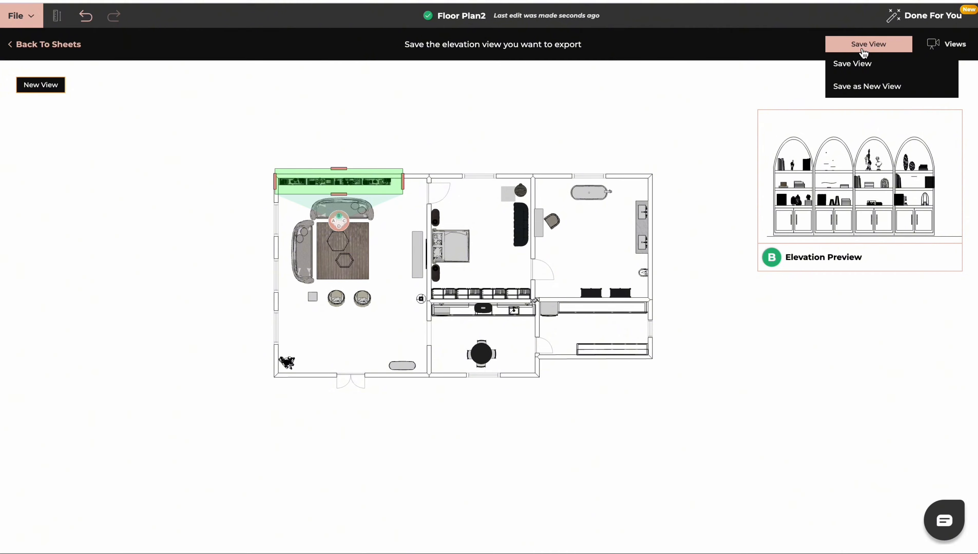
left_click(856, 64)
left_click(450, 283)
type("bookcase")
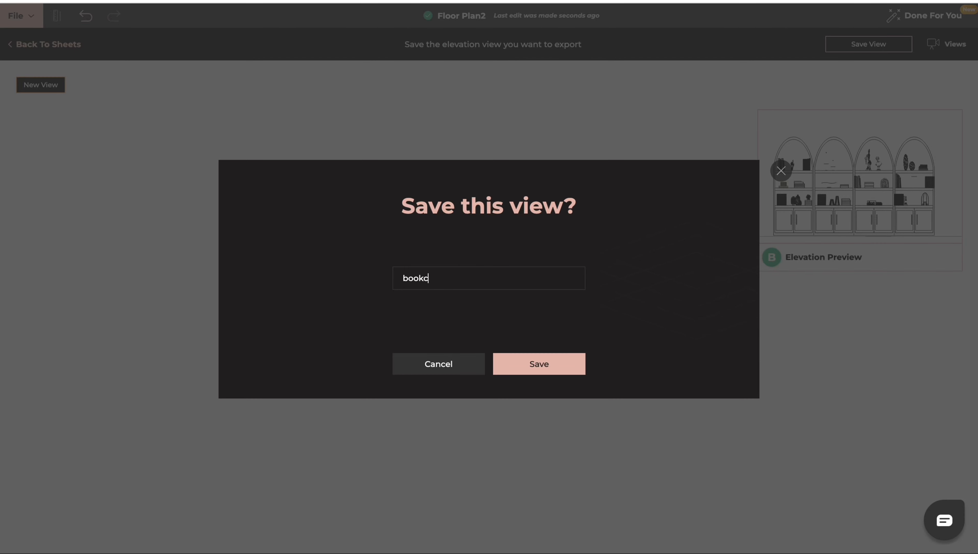
left_click(552, 367)
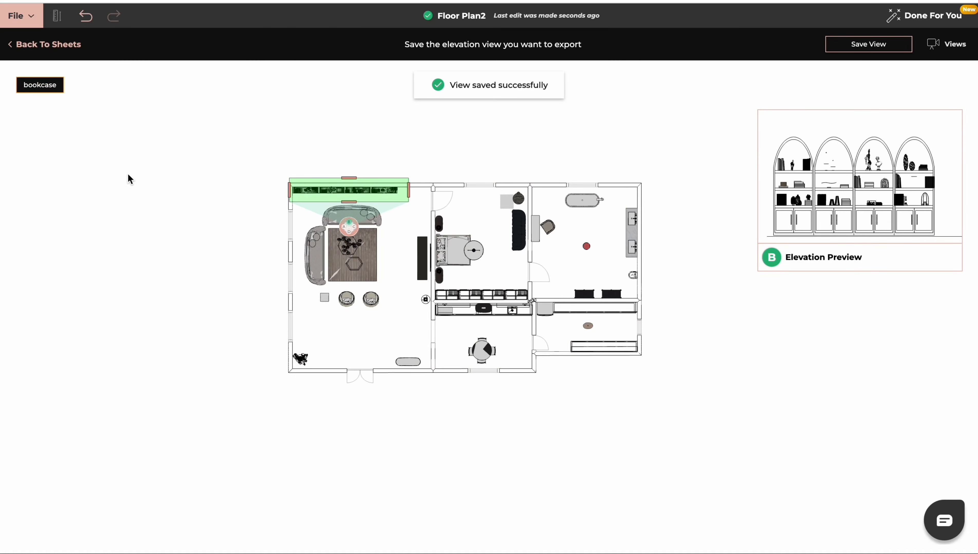
Step: Return to the sheets with the bookcase elevation and review the elements and text styles available for annotating it
left_click(56, 46)
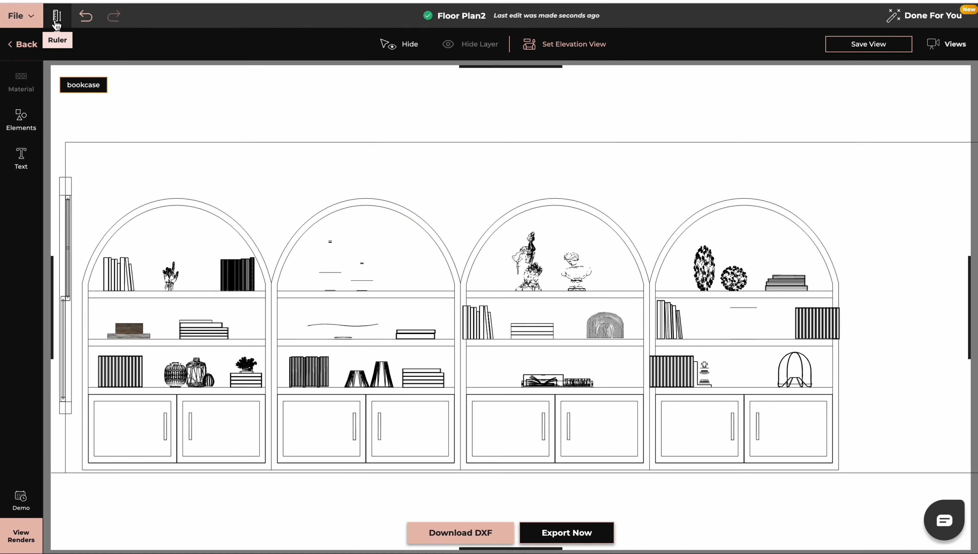
left_click(21, 118)
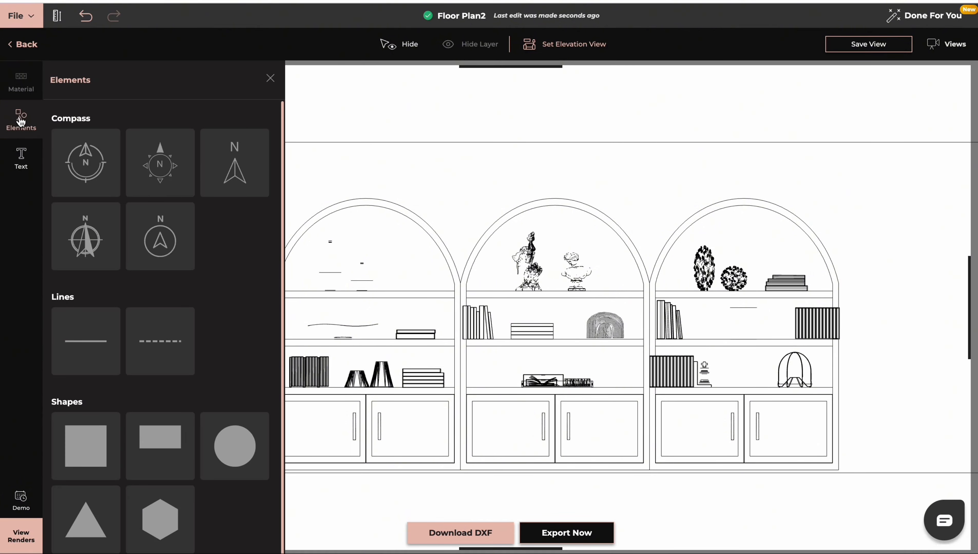
left_click(20, 165)
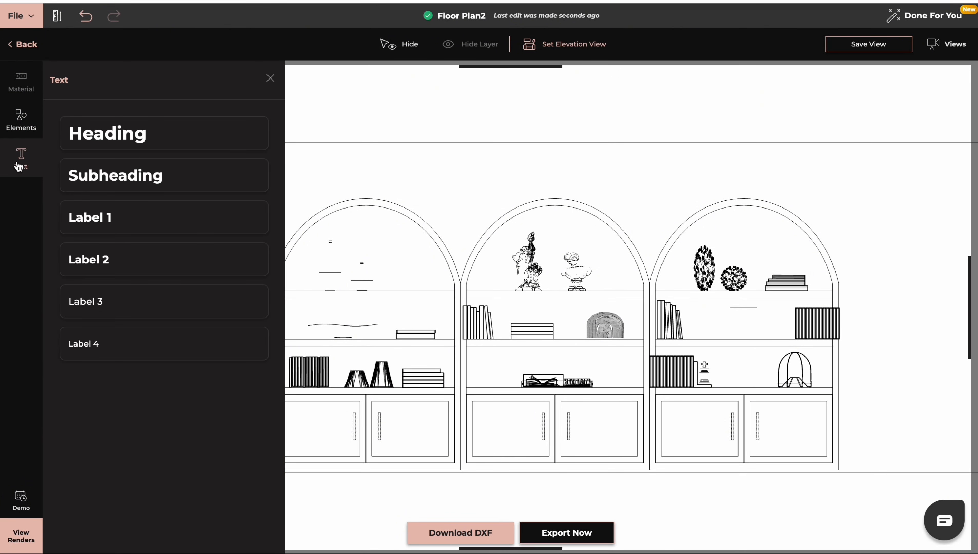
left_click(19, 166)
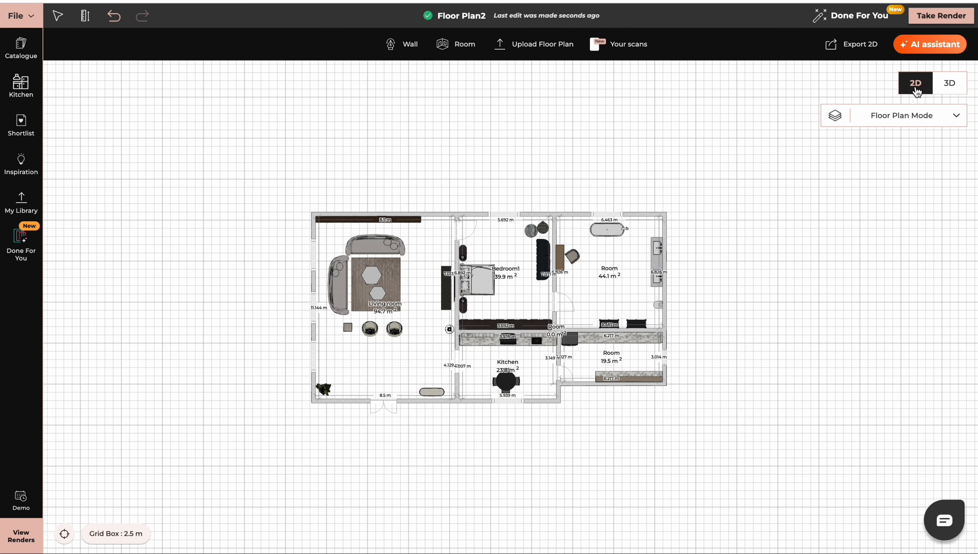
Step: Have the AI assistant execute the command "add beige rug" on the living room floor and regenerate the rug suggestions
left_click(929, 50)
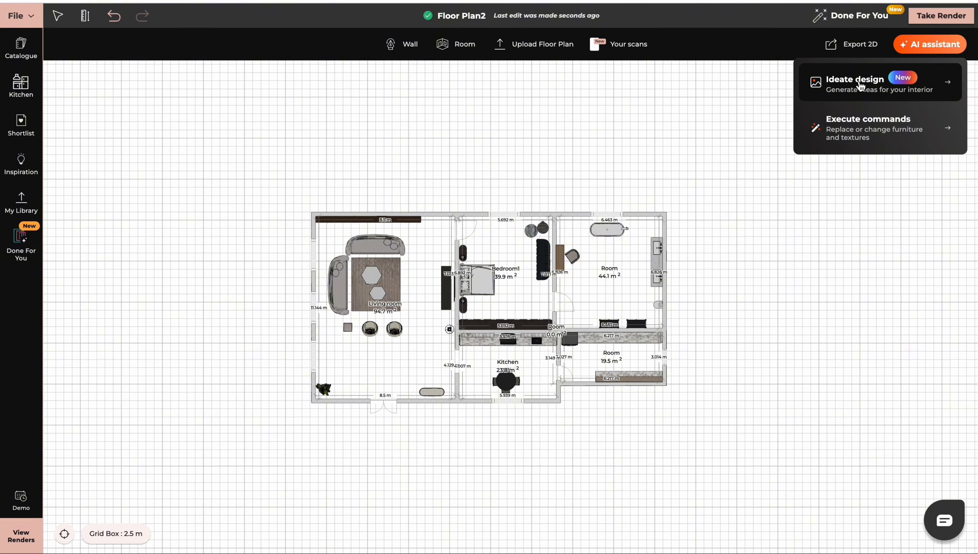
left_click(852, 128)
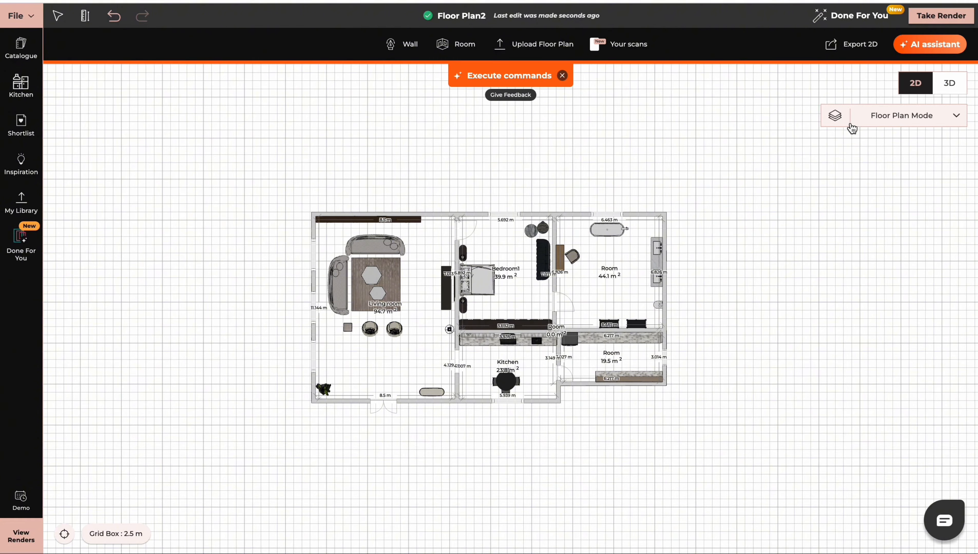
left_click(375, 356)
left_click(403, 369)
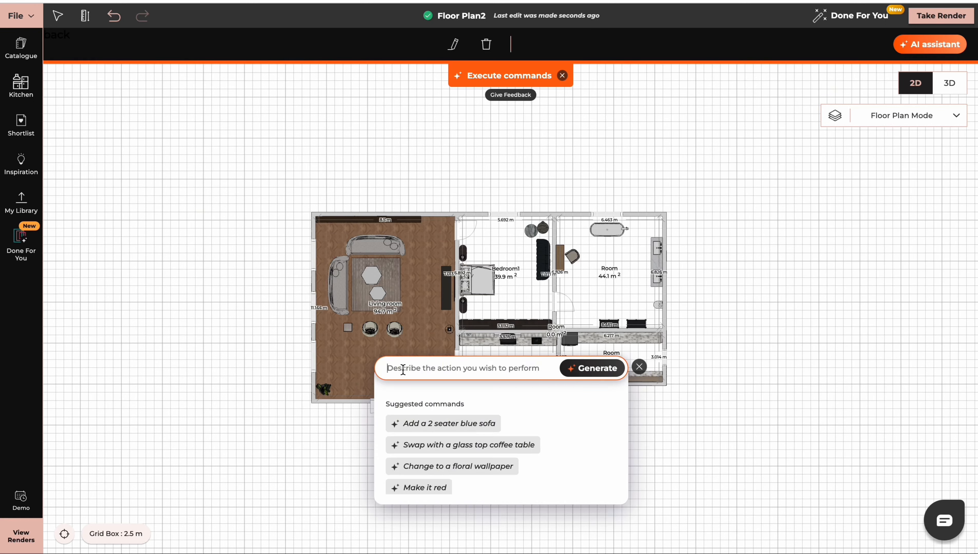
type("add ")
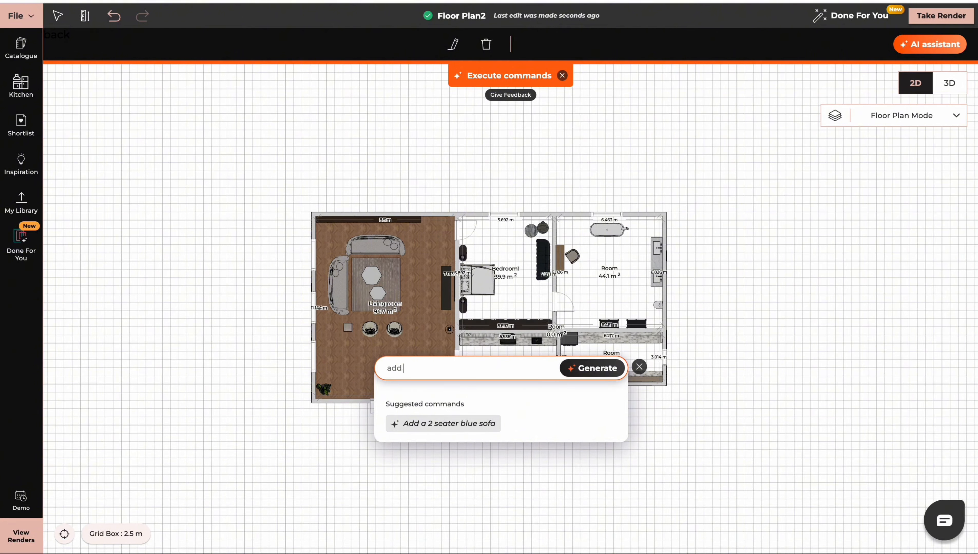
type("beige rug")
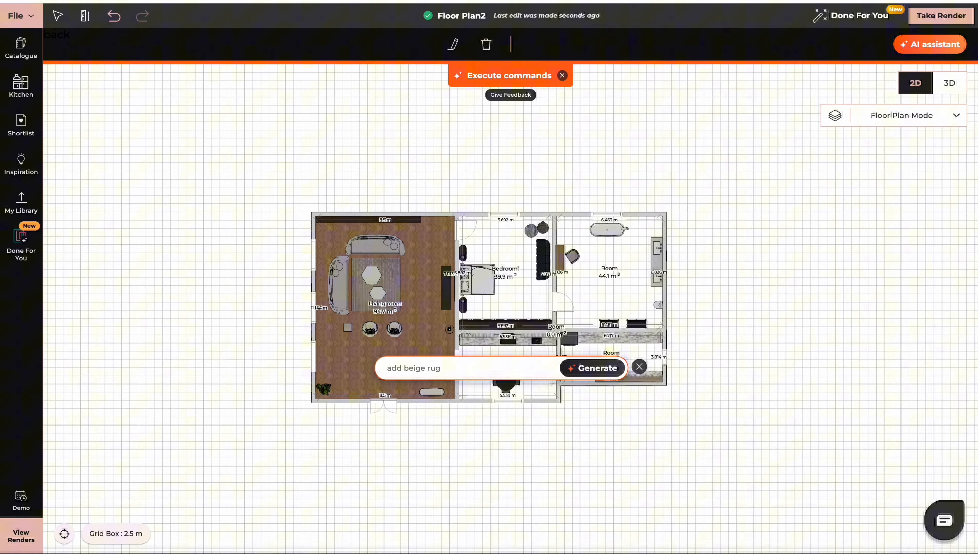
key("Return")
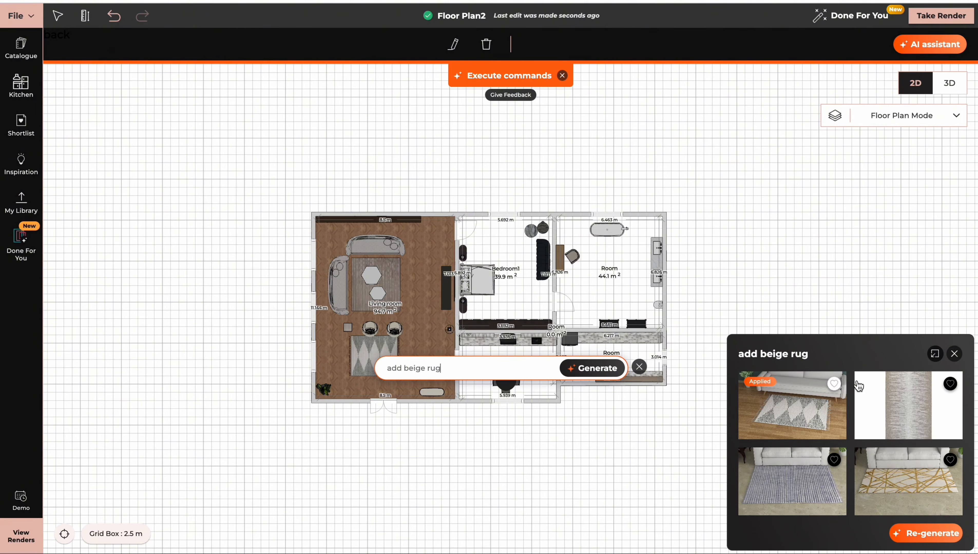
mouse_move(946, 408)
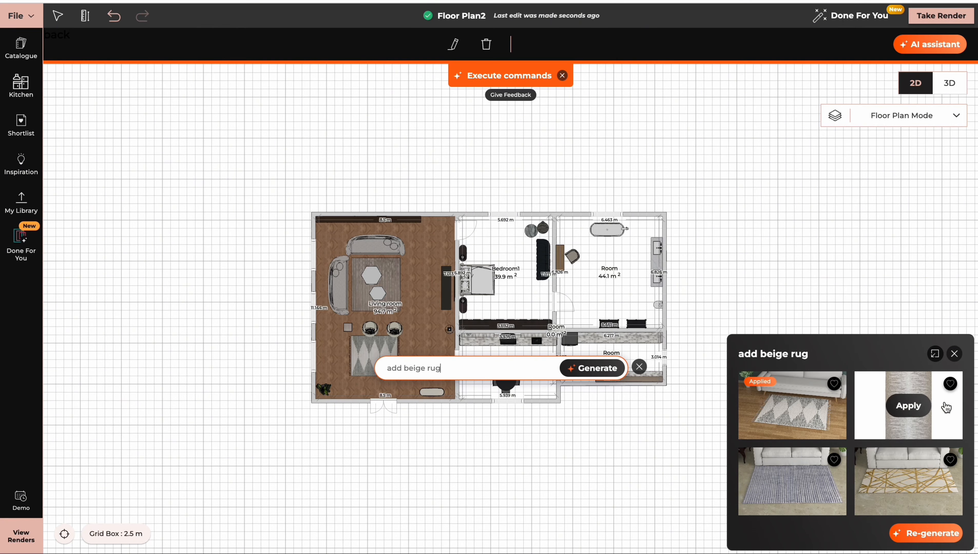
left_click(926, 535)
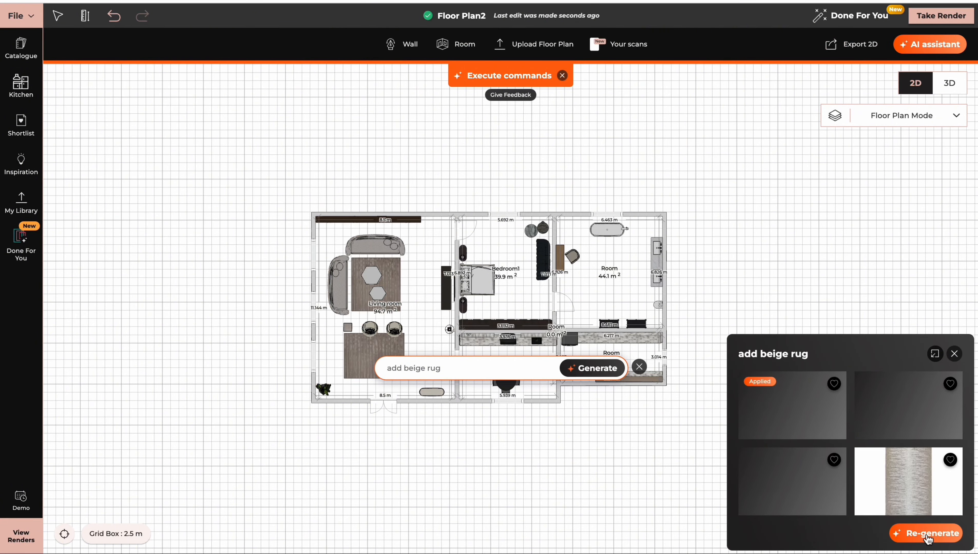
Step: Switch to 3D and place a vertical ruler line on the bedroom's window wall, 2 m from its left corner
left_click(950, 84)
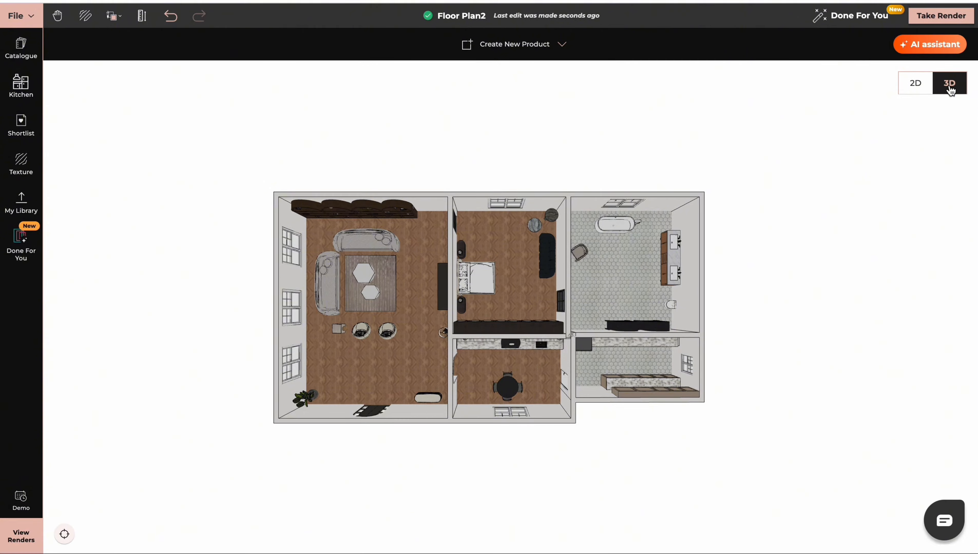
left_click_drag(527, 299, 527, 245)
double_click(500, 227)
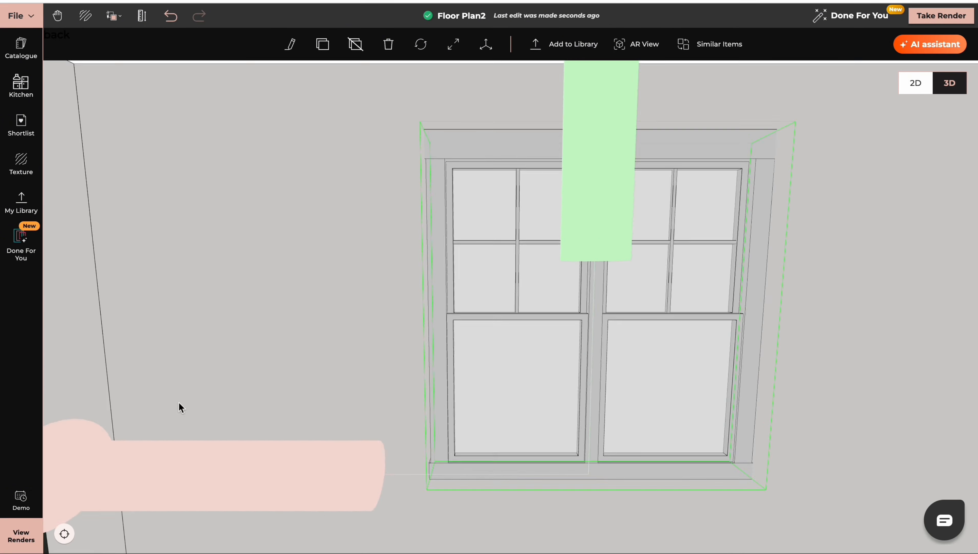
left_click(179, 404)
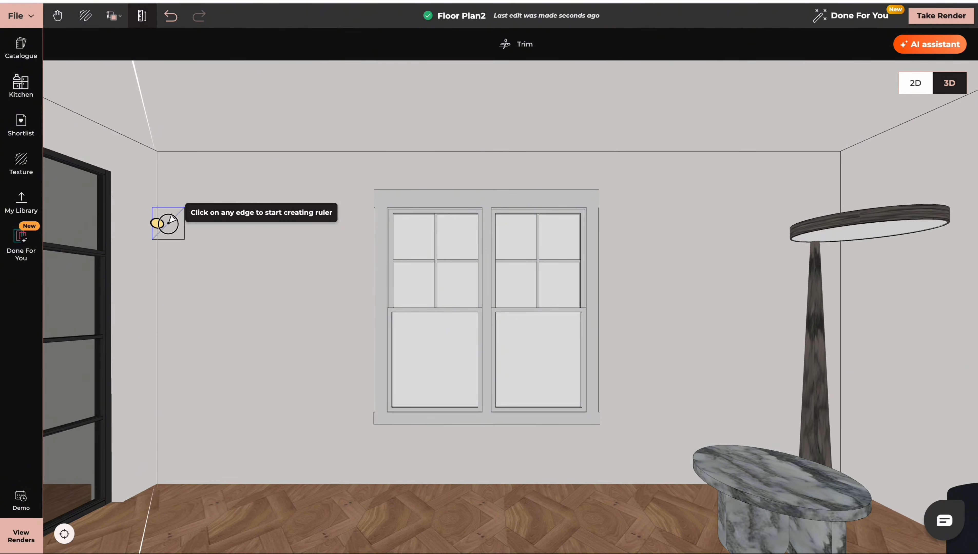
left_click(168, 223)
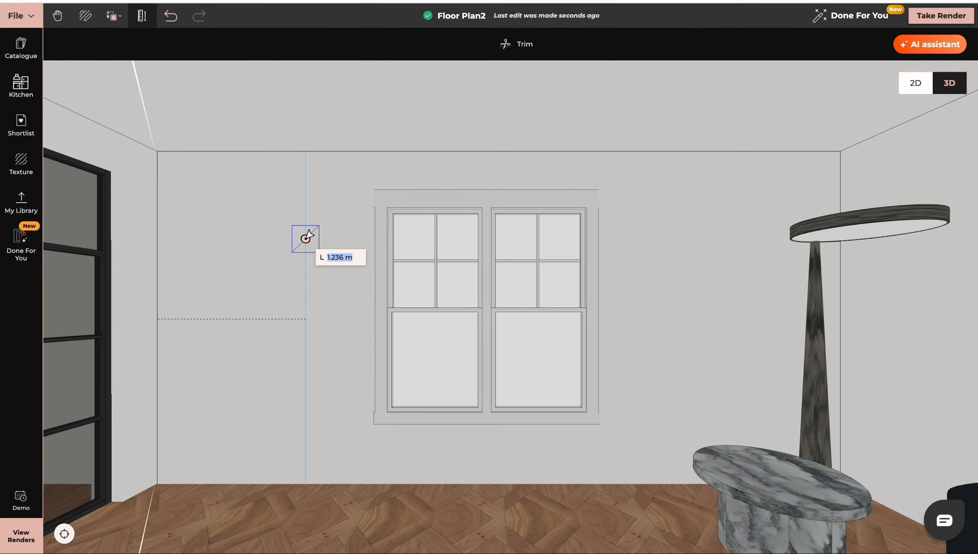
type("2")
key("Return")
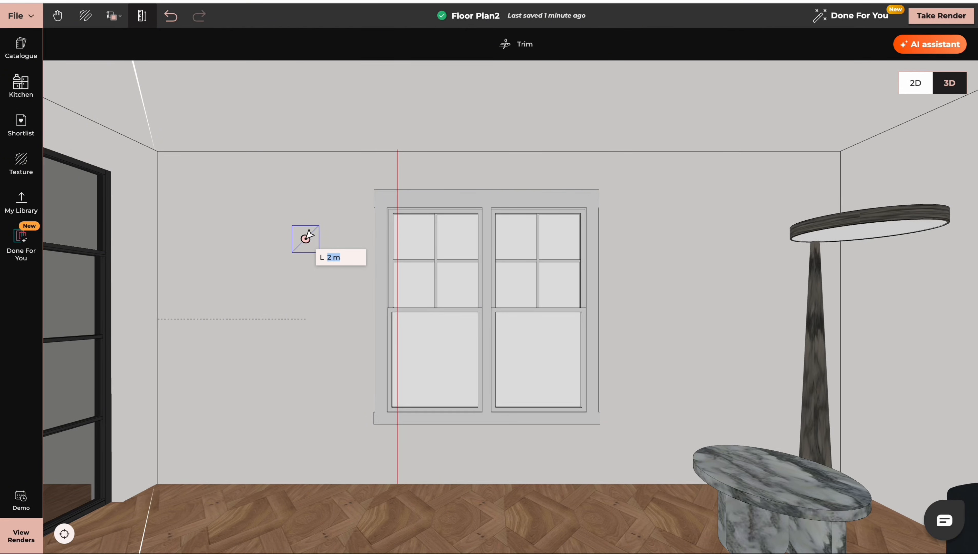
key("Return")
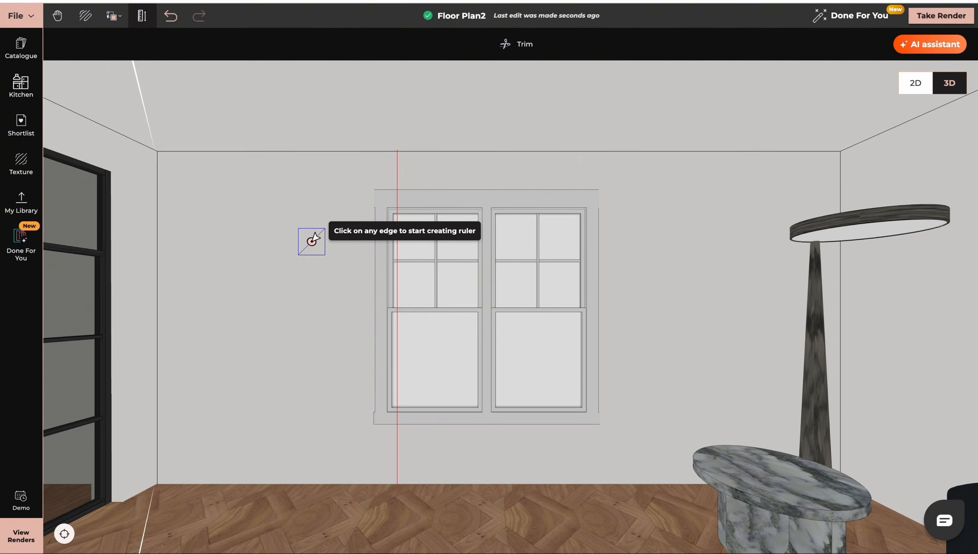
Step: Move the bedroom window sideways along the wall so its left edge snaps to the ruler line
left_click_drag(531, 424, 557, 424)
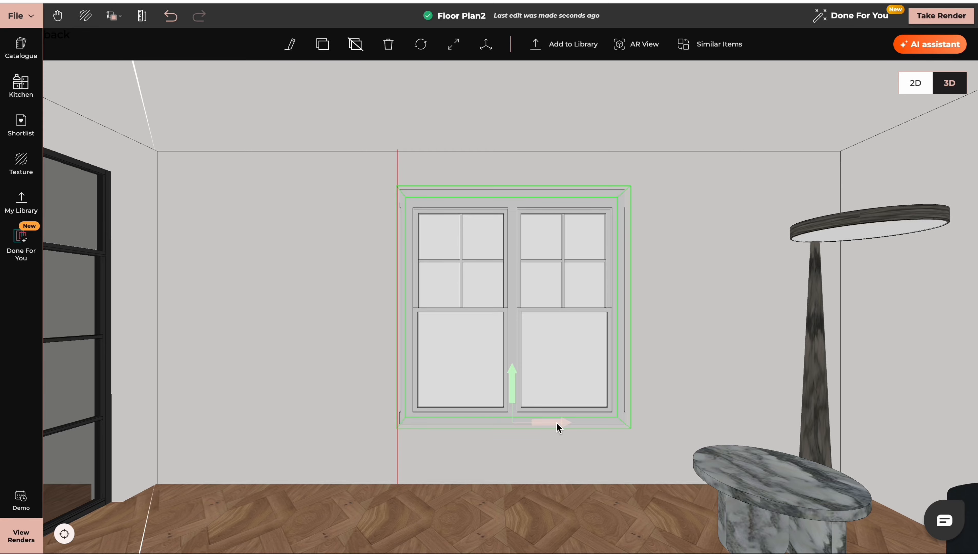
mouse_move(557, 426)
left_mouse_down()
mouse_move(587, 421)
mouse_move(570, 421)
left_mouse_up()
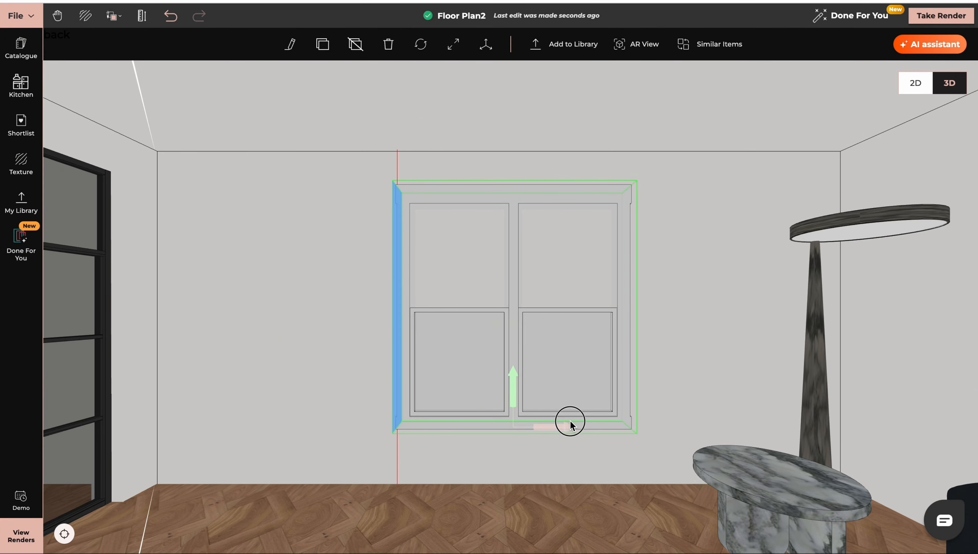
Step: Review the properties, textures and information of the living room sofa in front of the bookcase
left_click(64, 534)
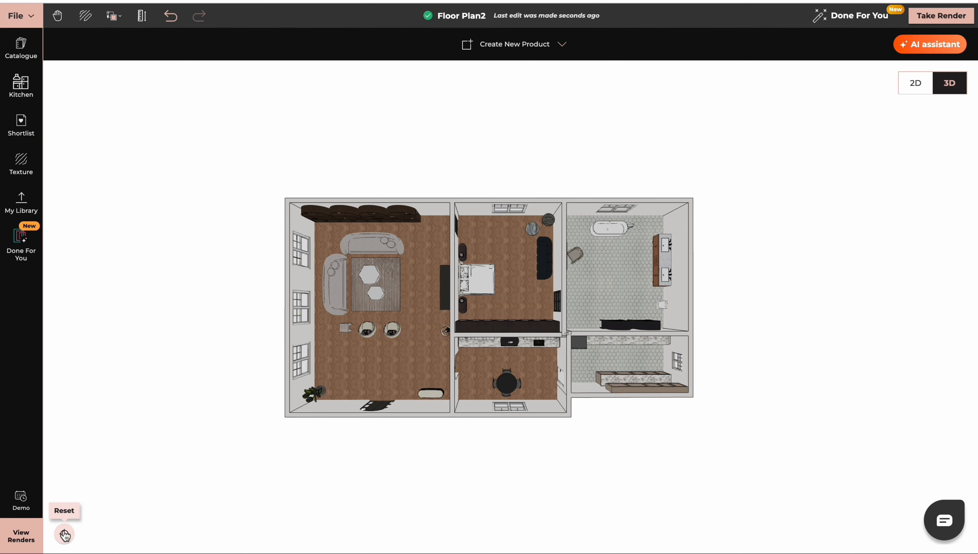
left_click(375, 252)
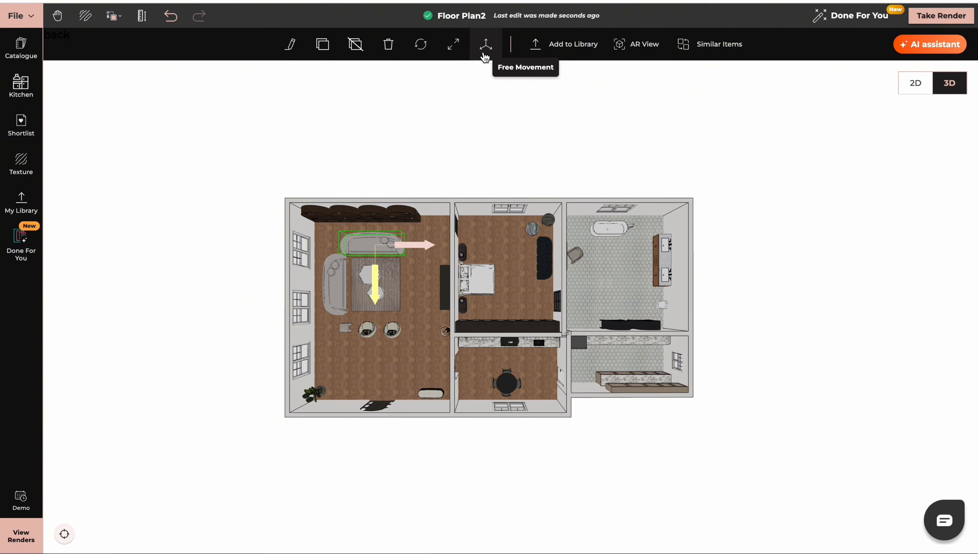
left_click(291, 45)
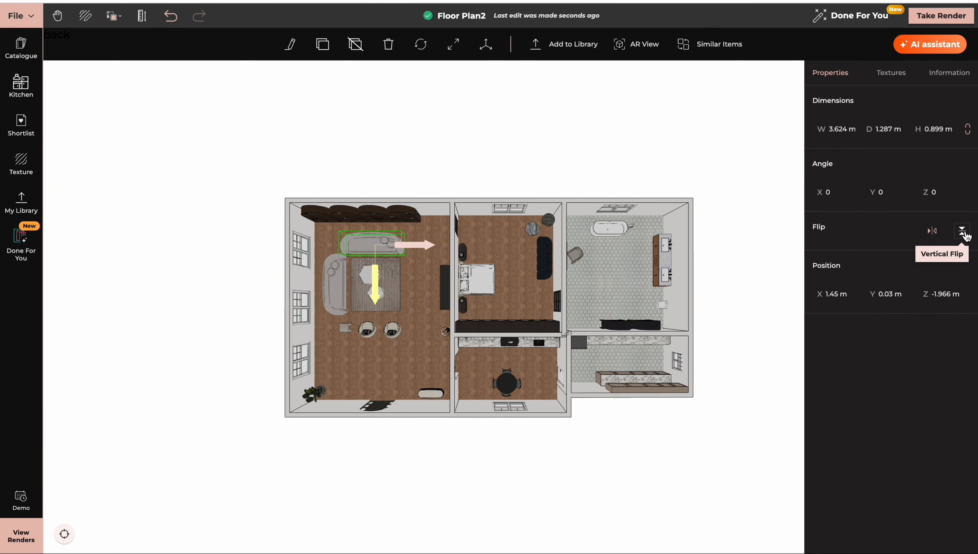
left_click(891, 76)
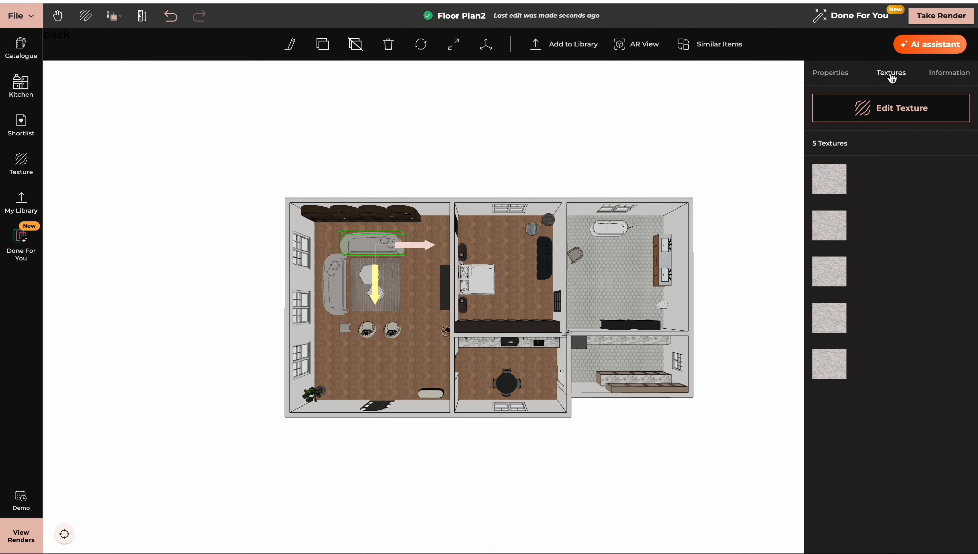
left_click(947, 75)
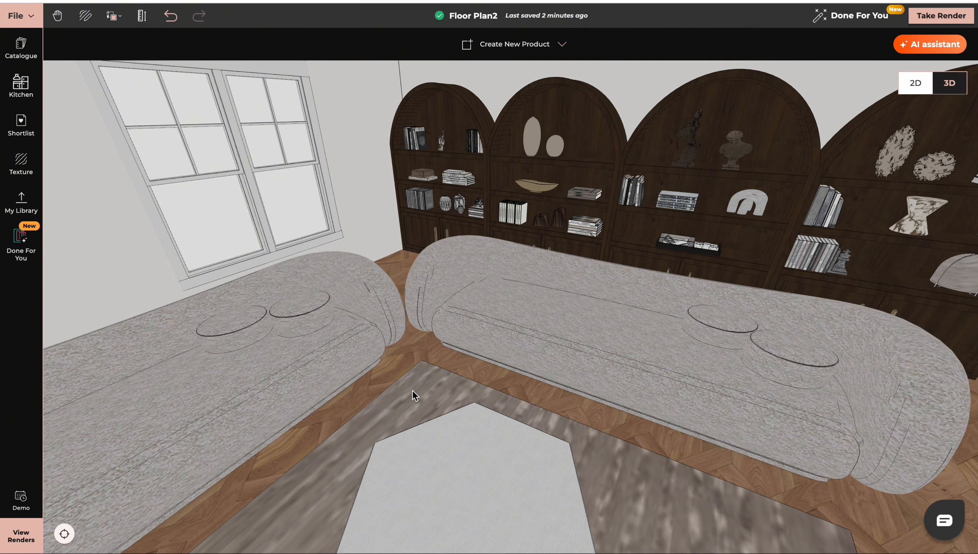
Step: Copy the dark wood texture and material from the bookcase onto the living room window frame
left_click(115, 24)
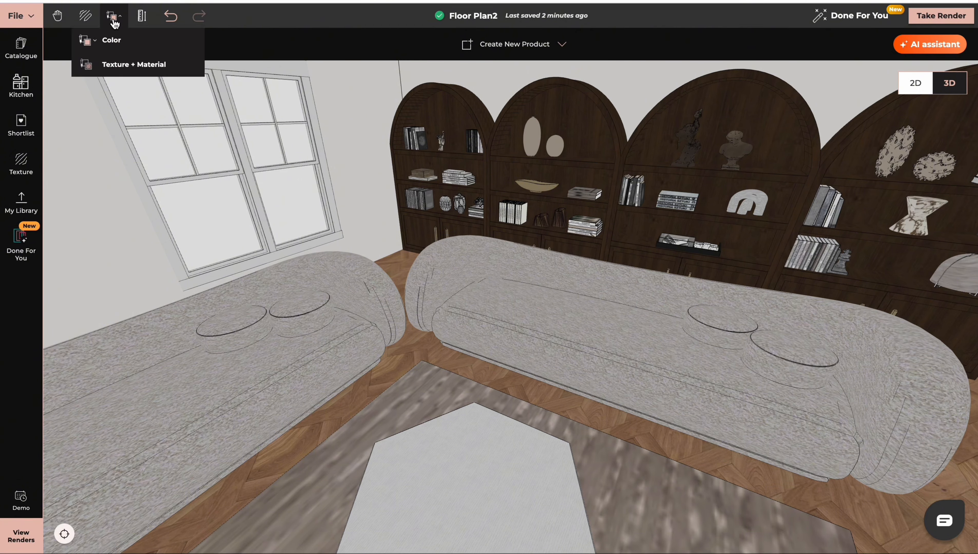
left_click(127, 66)
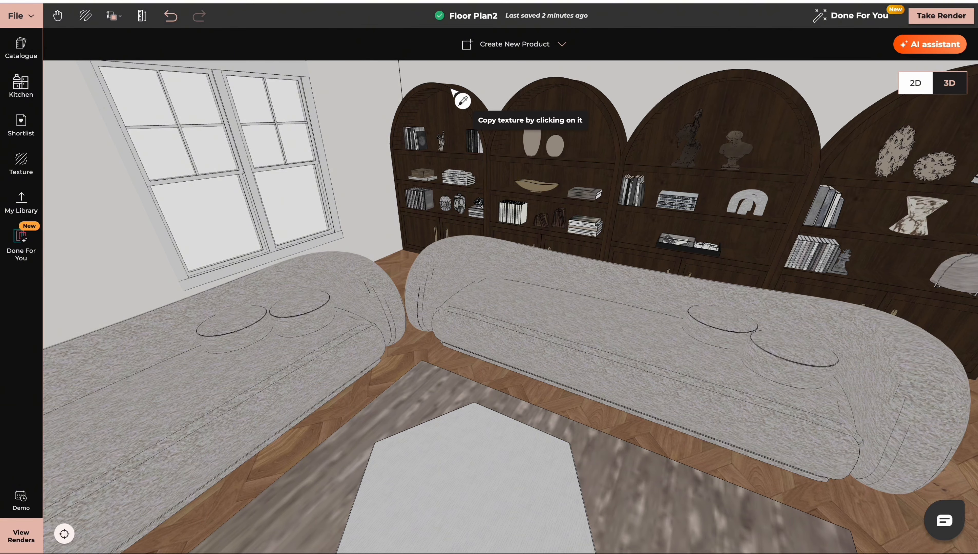
left_click(455, 123)
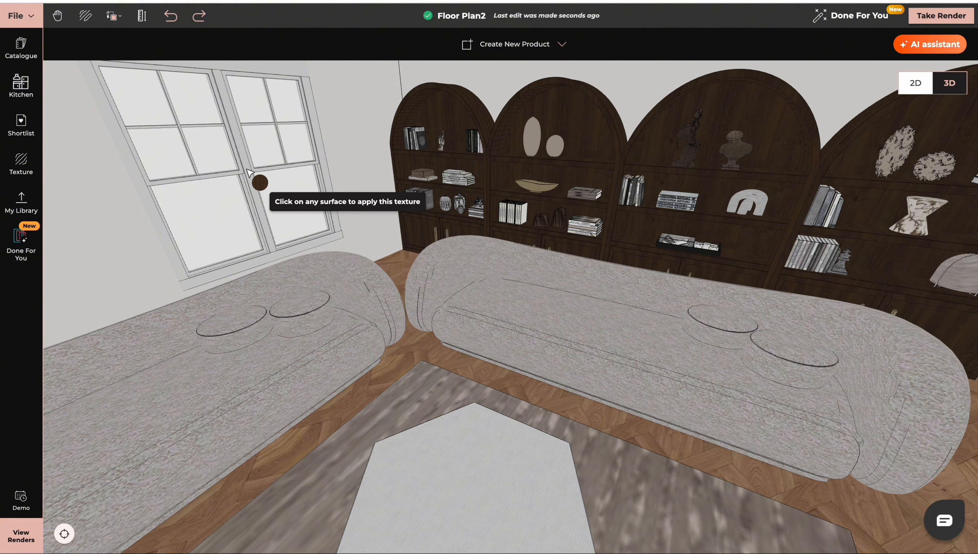
left_click(249, 173)
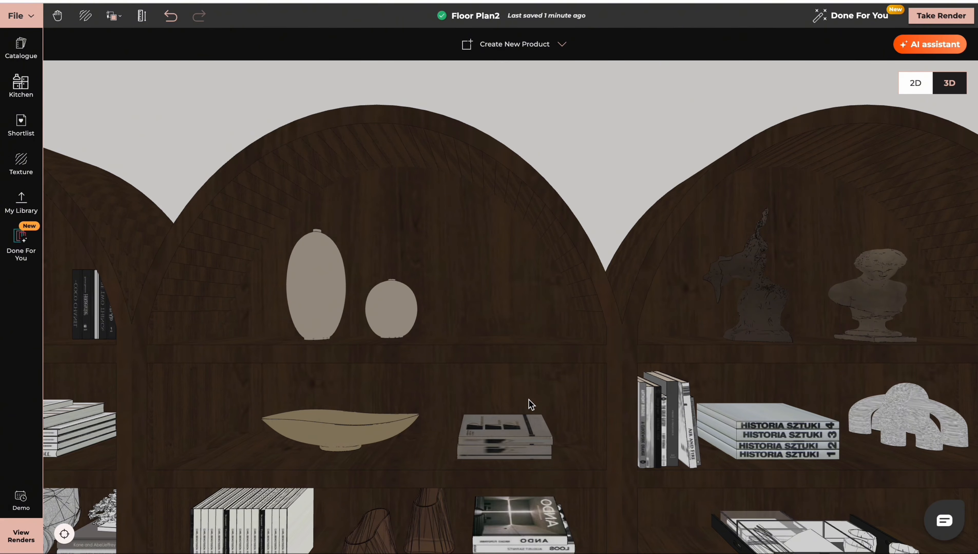
Step: Clone the tall vase twice onto its own bookcase shelf and detach the copy beside the small vase from its clones
left_click(322, 295)
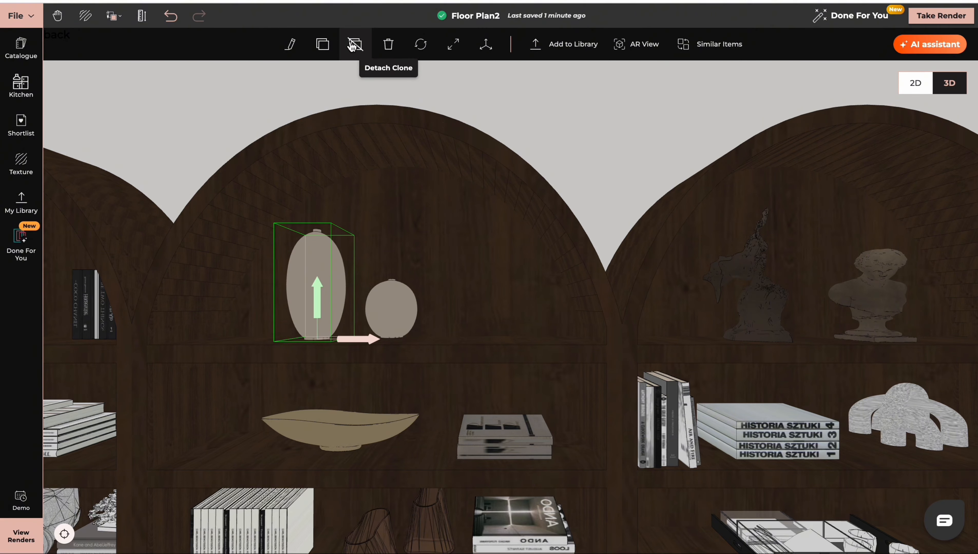
left_click(323, 43)
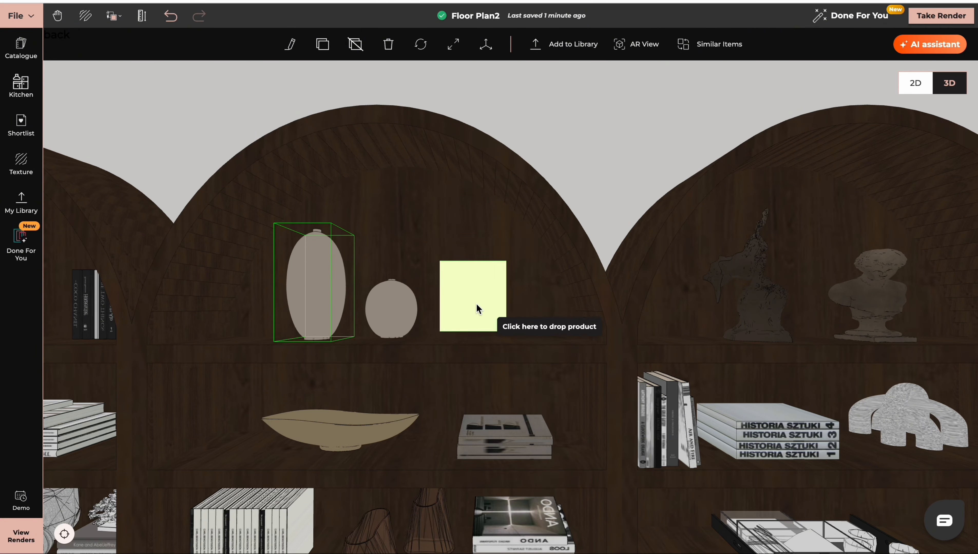
left_click(478, 309)
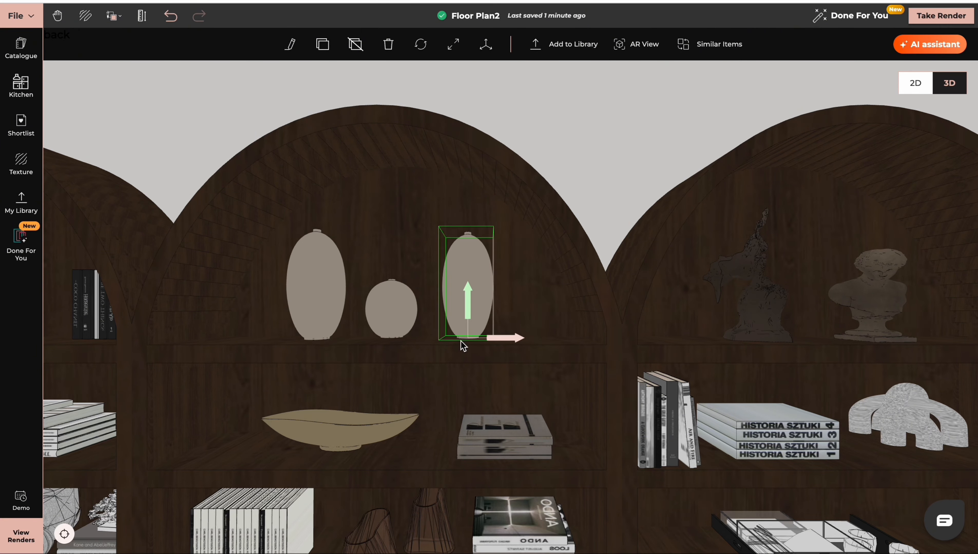
left_click(323, 44)
left_click(546, 312)
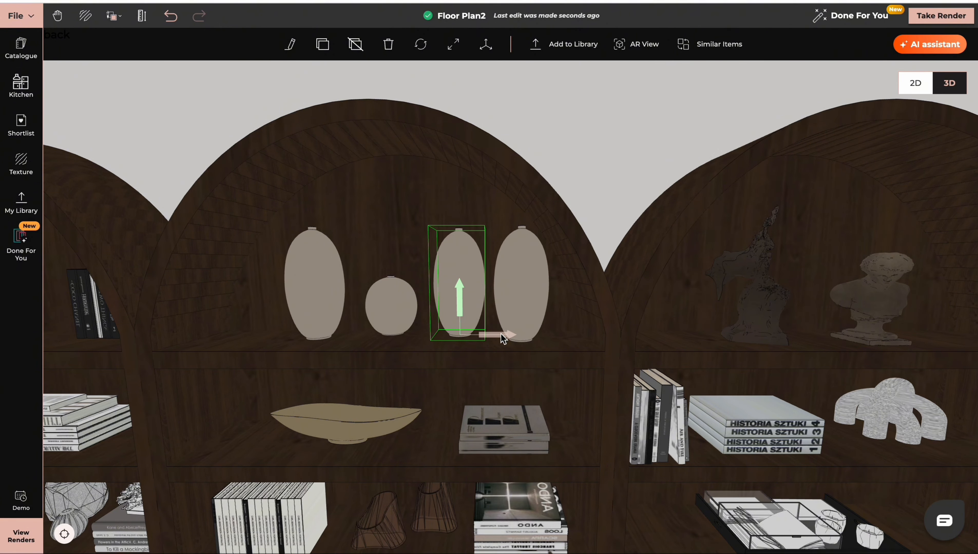
left_click(360, 53)
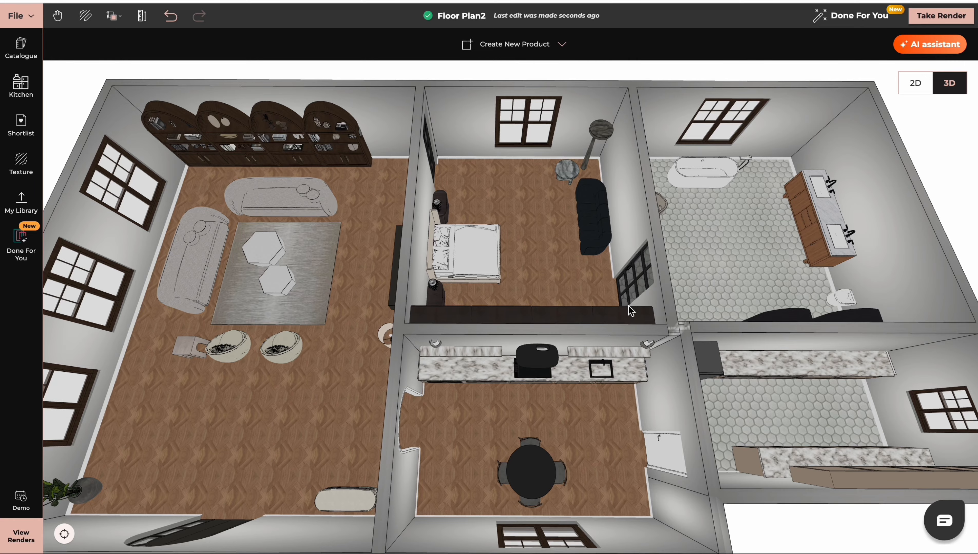
Step: Create a new product yourself by drawing a rectangle on the bathroom wall behind the vanity, from the wall edge's midpoint to the opposite floor corner
left_click_drag(691, 281, 782, 275)
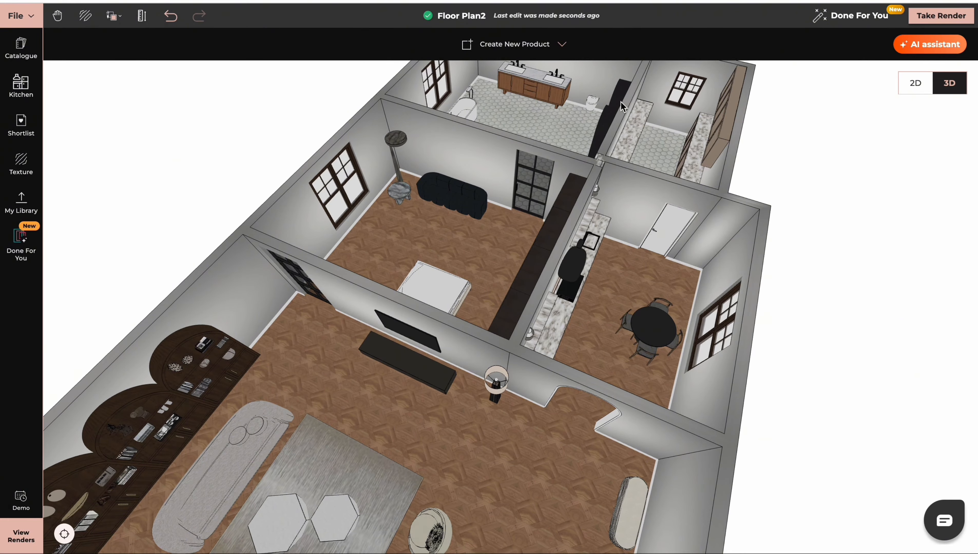
double_click(589, 82)
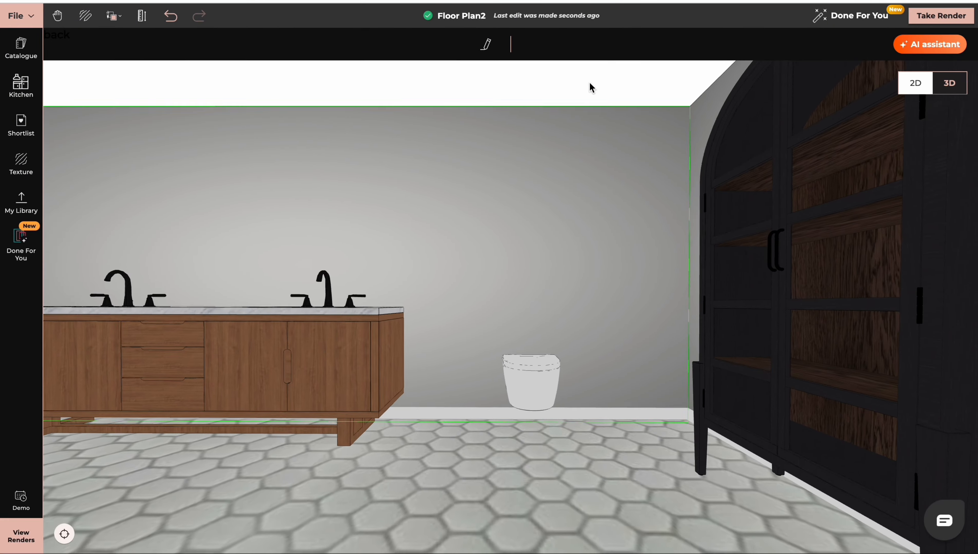
left_click(6, 322)
scroll(337, 303, "down", 5)
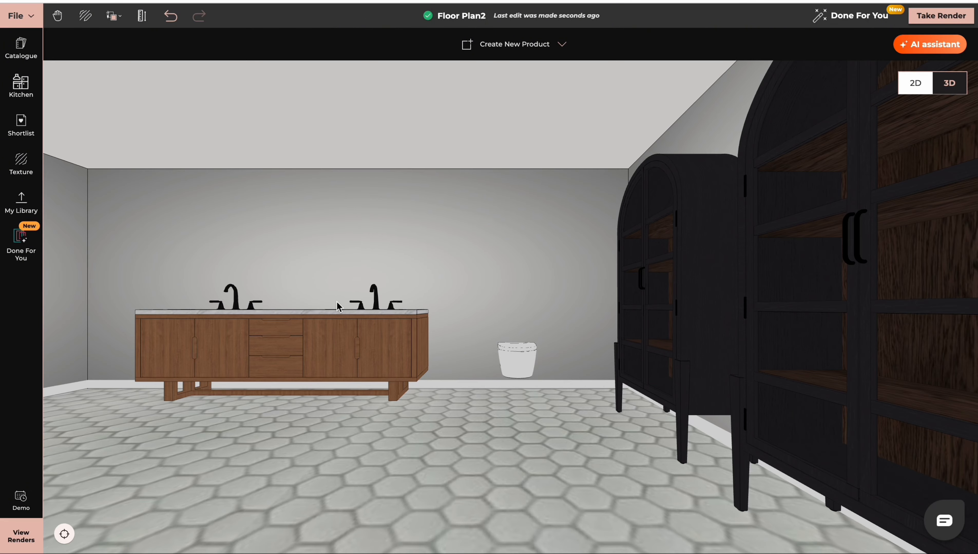
right_click_drag(337, 302, 446, 308)
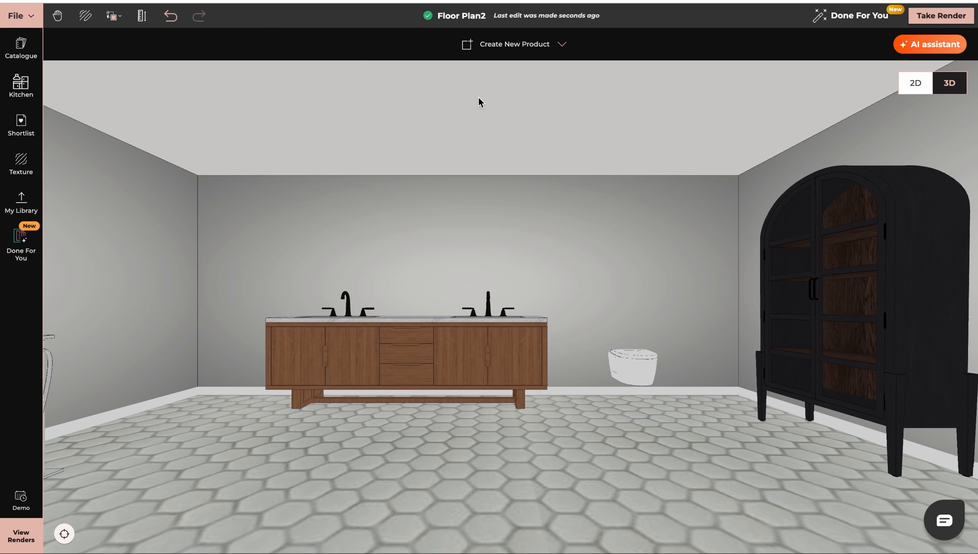
left_click(516, 45)
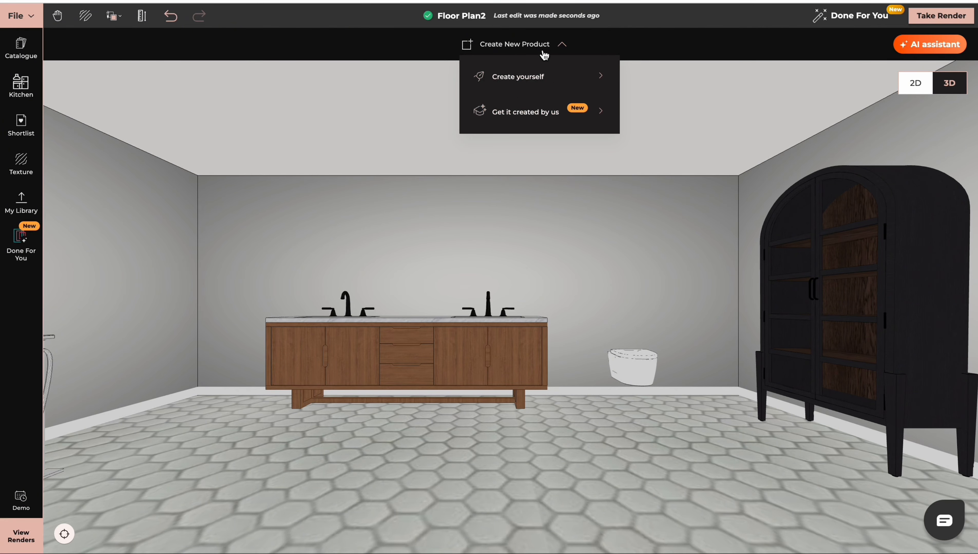
left_click(503, 76)
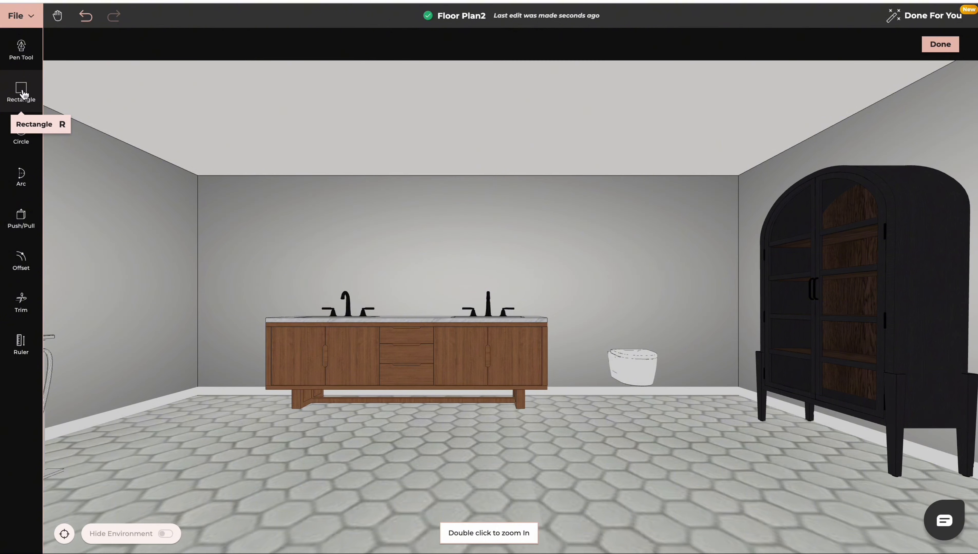
left_click(22, 91)
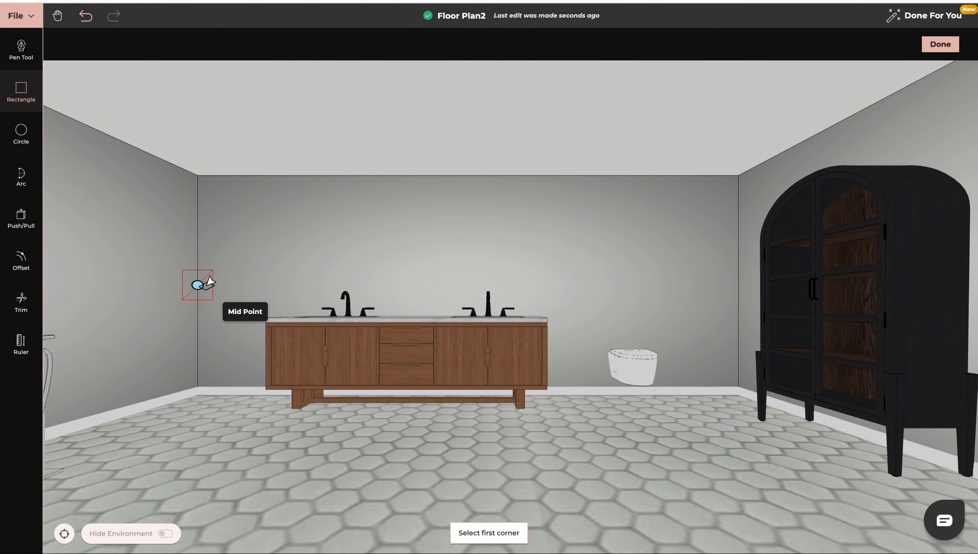
left_click(209, 280)
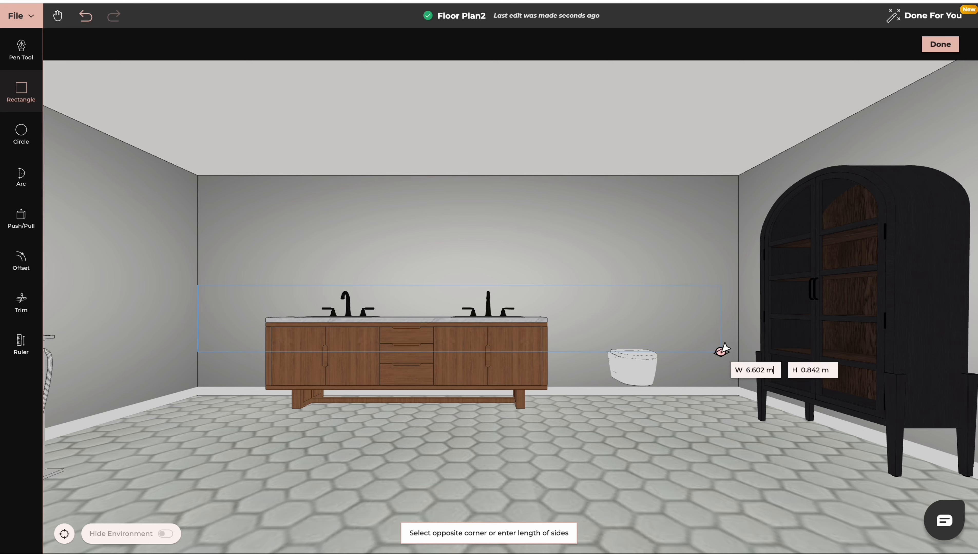
left_click(735, 390)
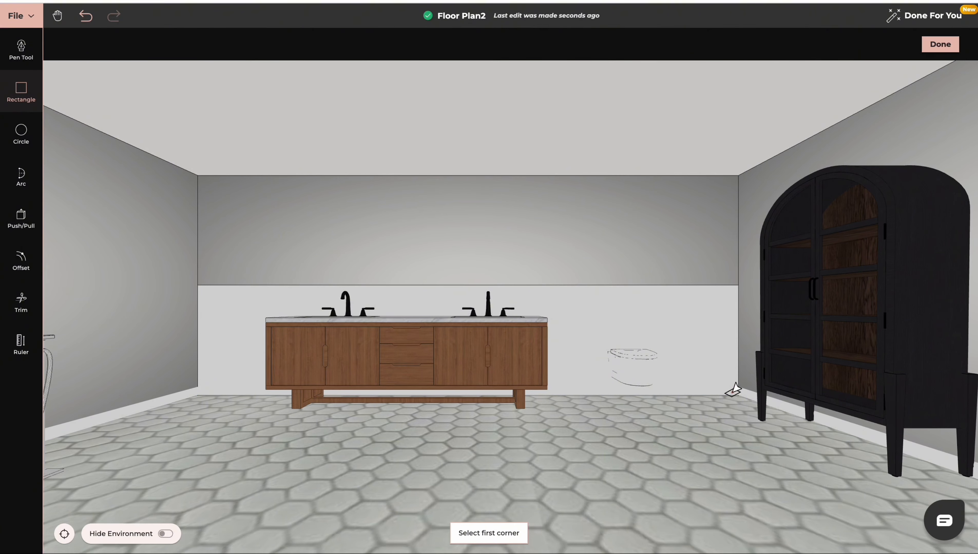
key("Escape")
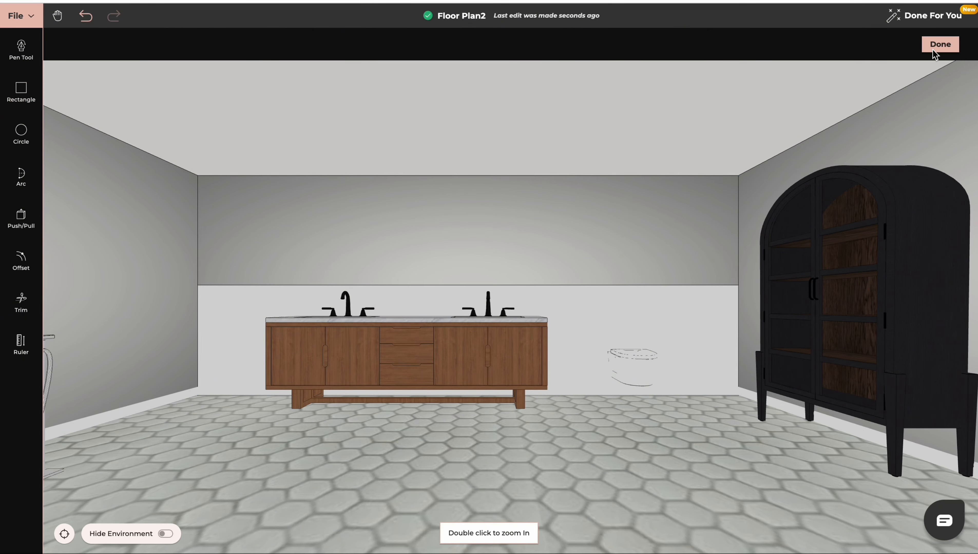
left_click(940, 44)
Step: Copy the bathroom floor's hexagonal tile texture onto the new wall rectangle behind the vanity and toilet
left_click_drag(703, 307, 589, 419)
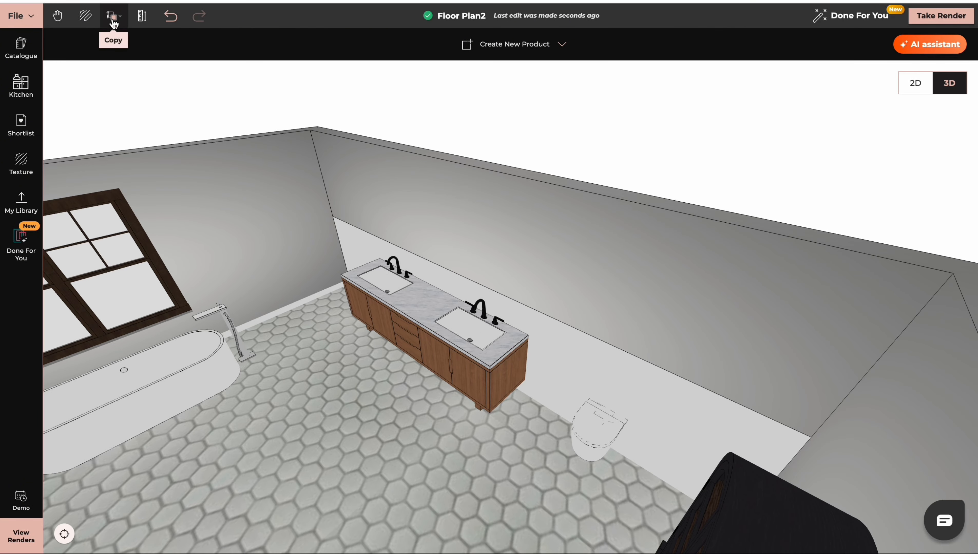
left_click(113, 24)
left_click(124, 66)
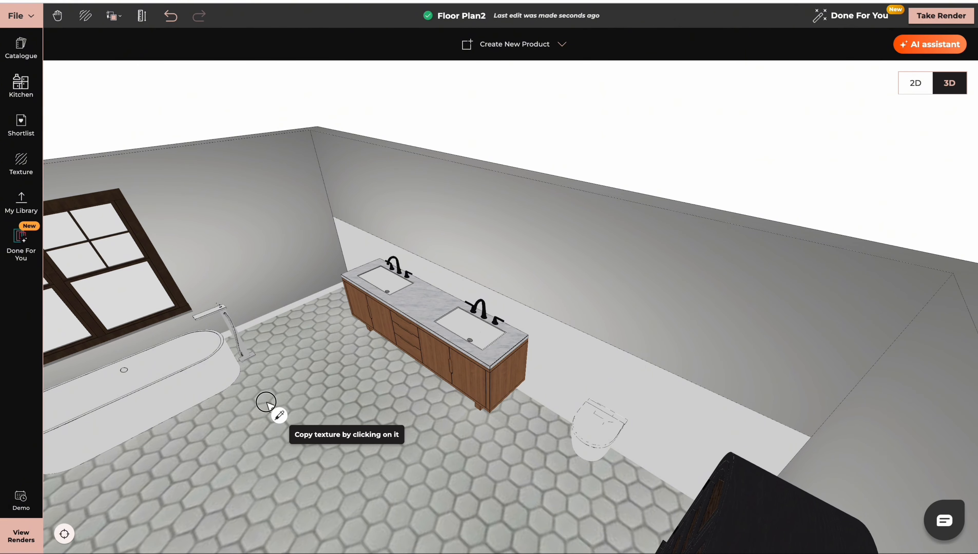
left_click(266, 403)
left_click(559, 339)
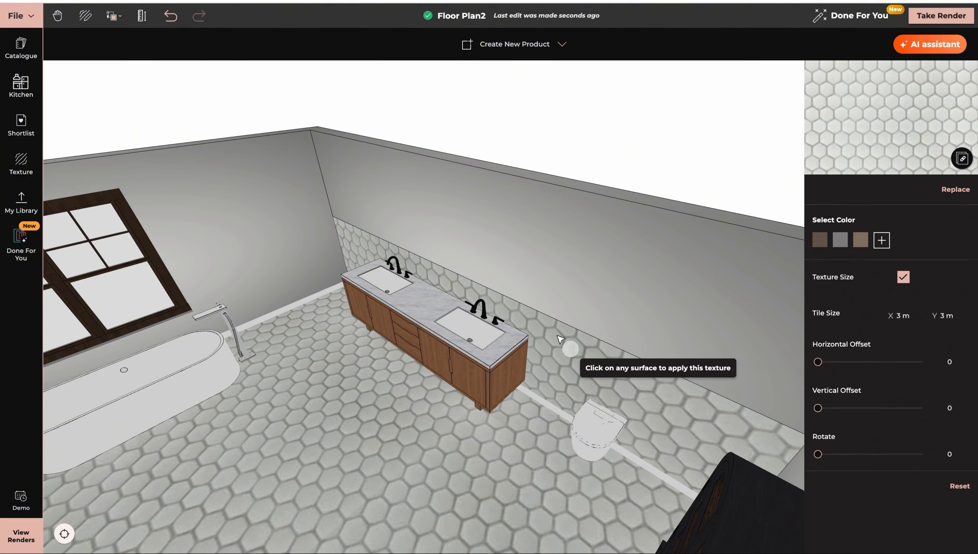
key("Escape")
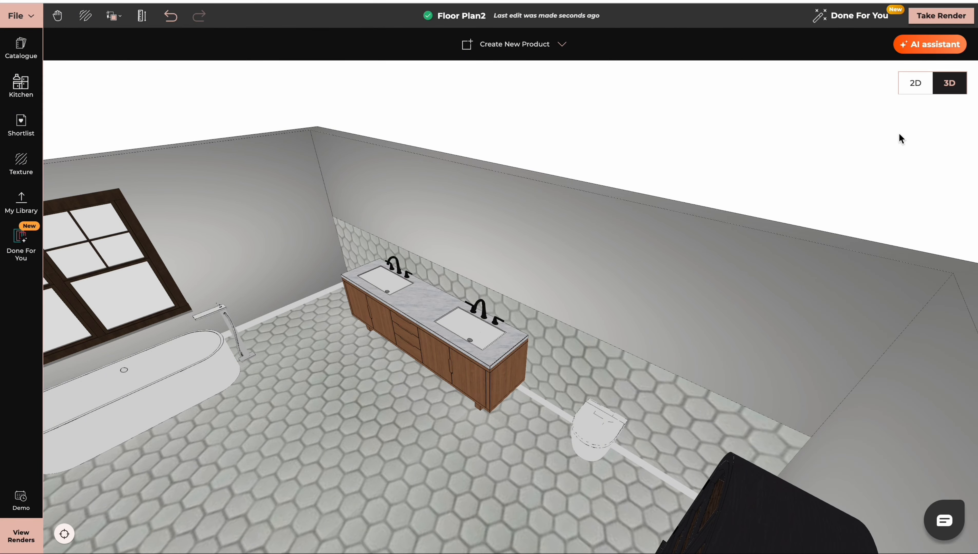
Step: Switch to the 2D plan, group the living room rug with both sofas as one product, and ungroup them again
left_click(916, 84)
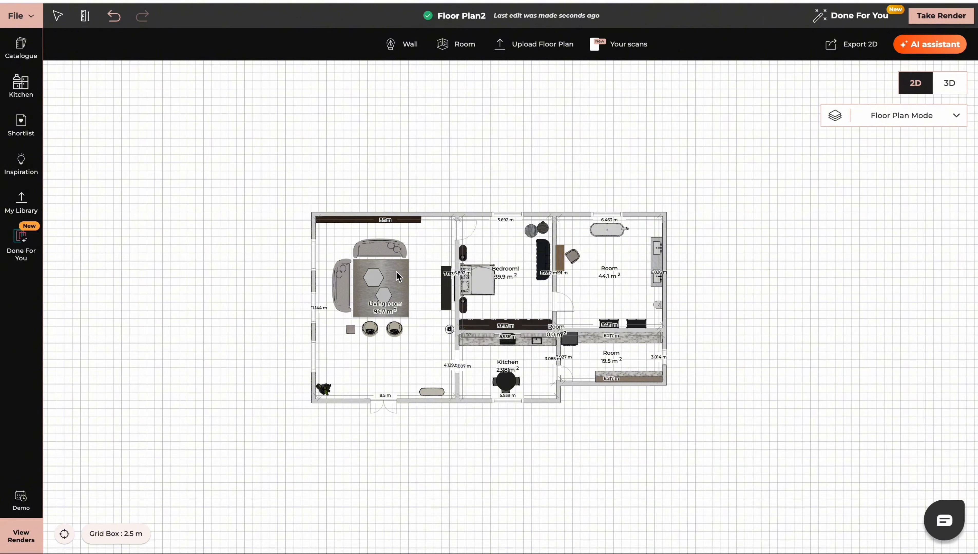
left_click(372, 285)
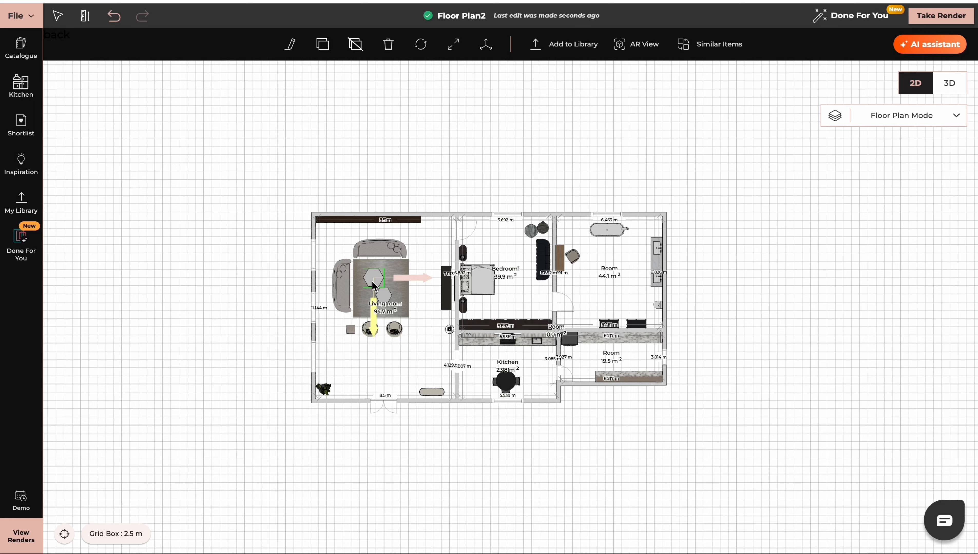
left_click(384, 296, "shift")
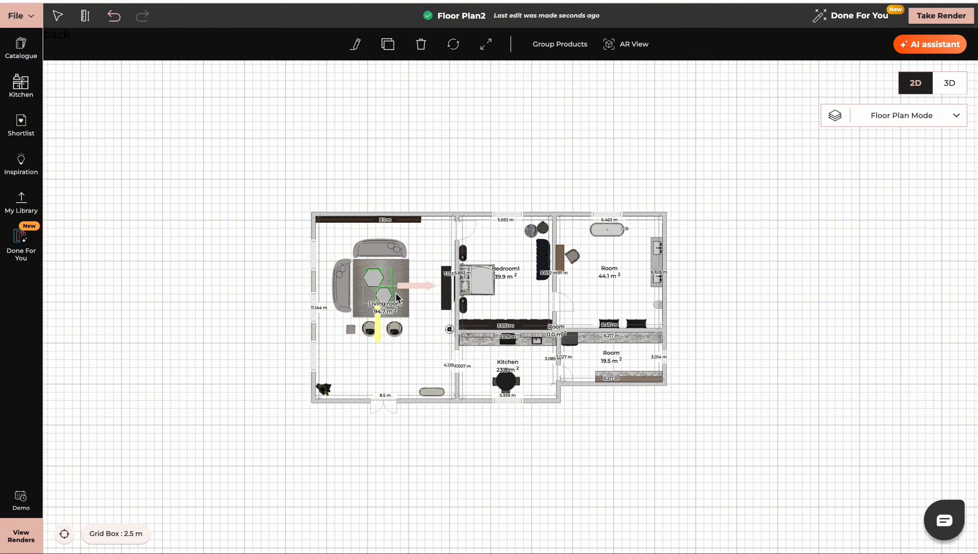
left_click(405, 301)
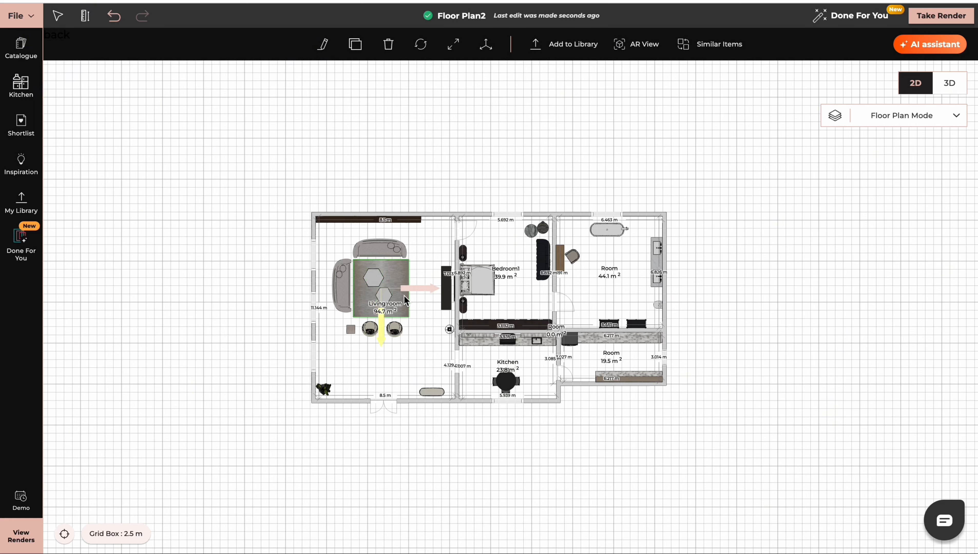
left_click(389, 247, "shift")
left_click(345, 283, "shift")
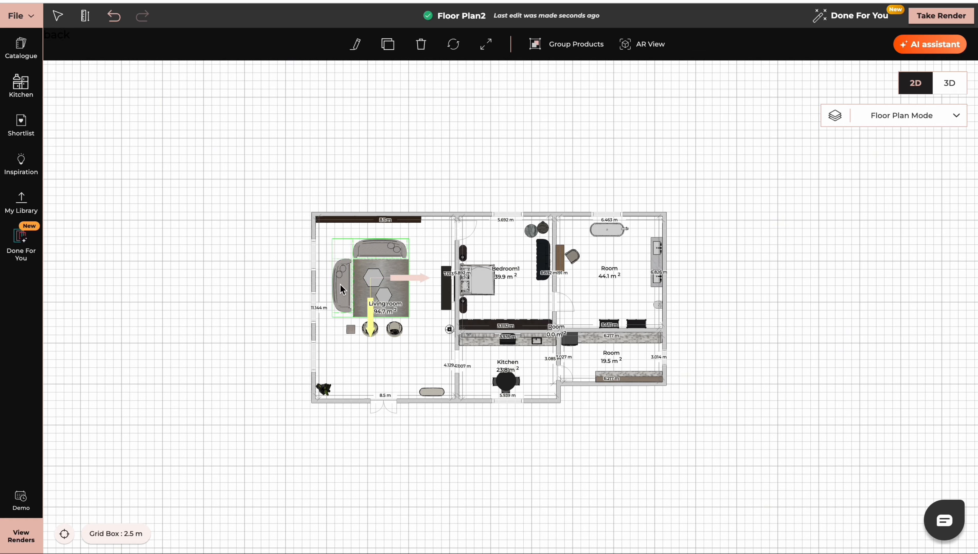
left_click(579, 46)
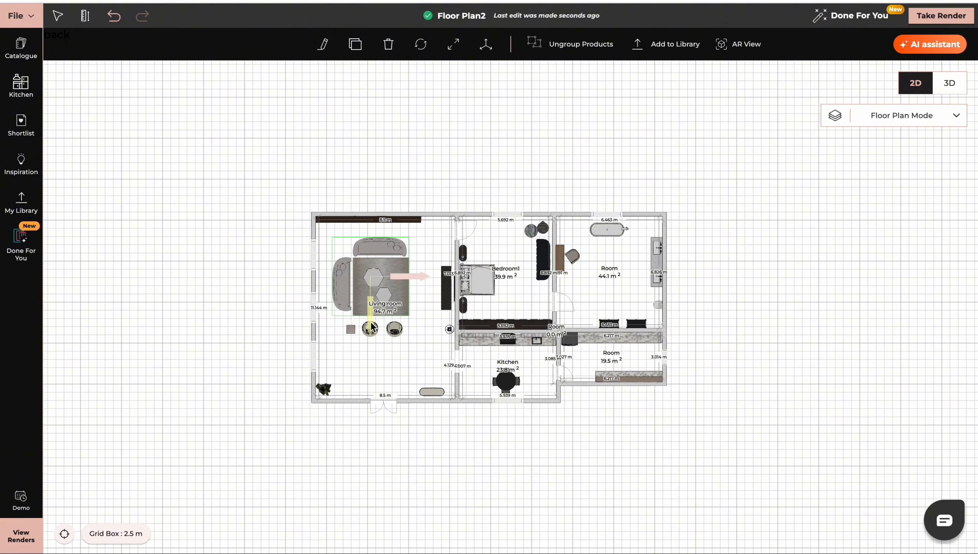
left_click_drag(369, 328, 372, 326)
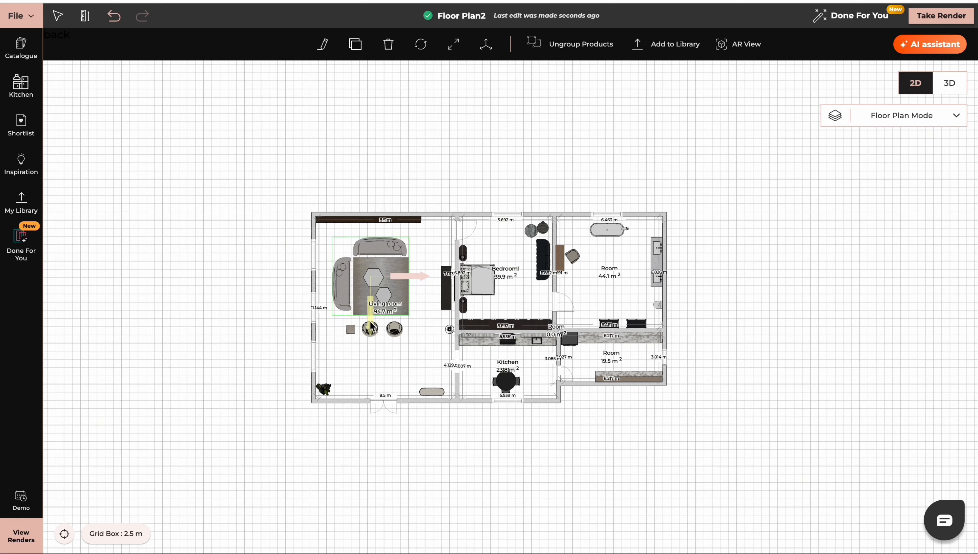
left_click(601, 46)
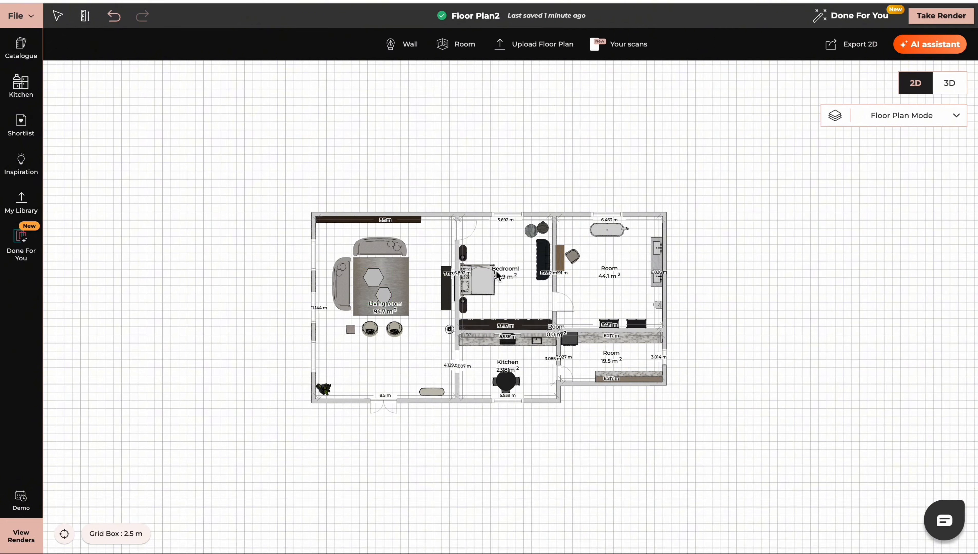
Step: View the AR View QR code for the bed in Bedroom1 and close it
left_click(478, 275)
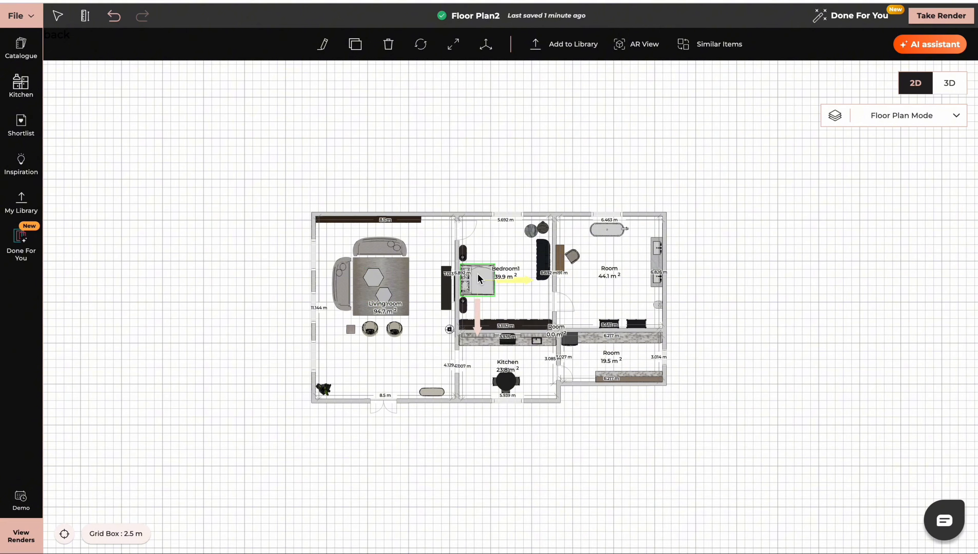
left_click(641, 49)
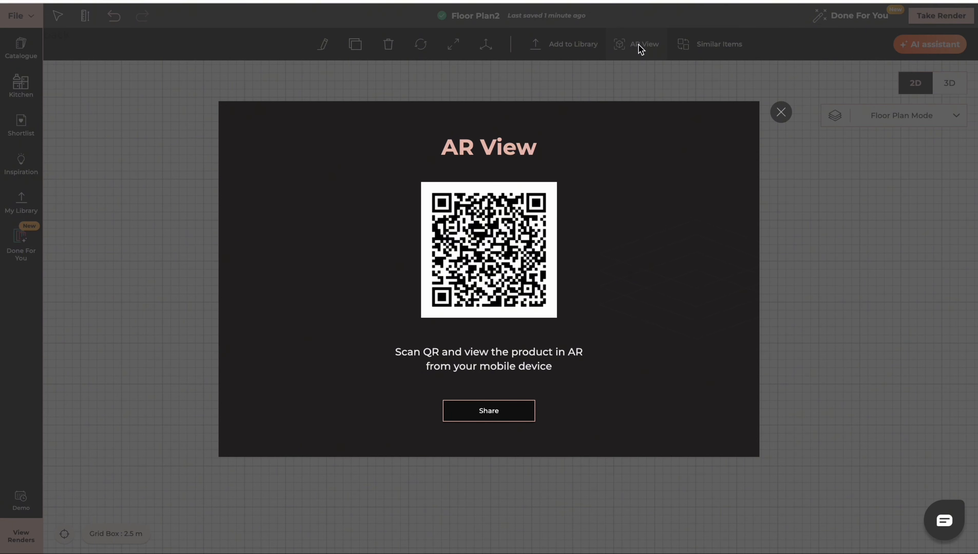
left_click(781, 113)
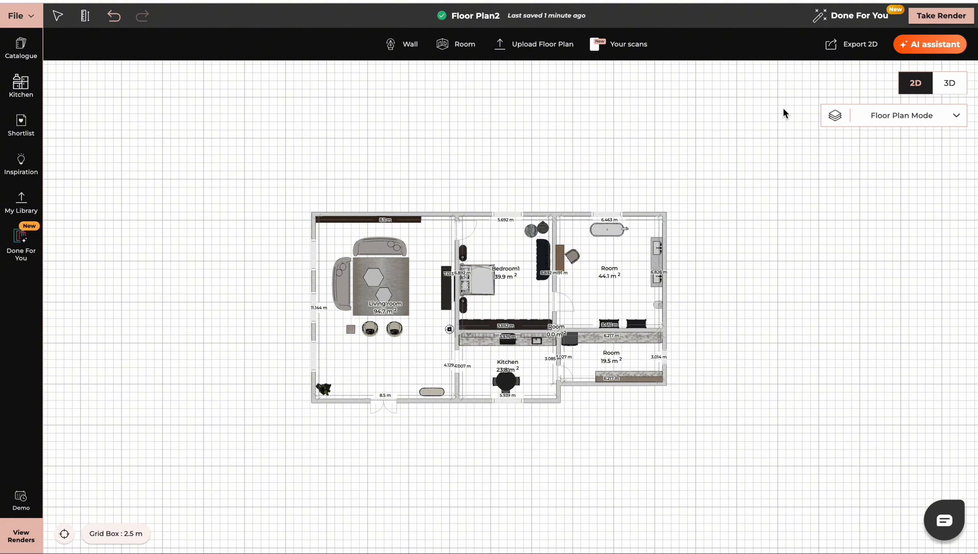
Step: Review the catalogue's search-by-image upload requirements, and browse the catalogue's Living Room category
left_click(21, 47)
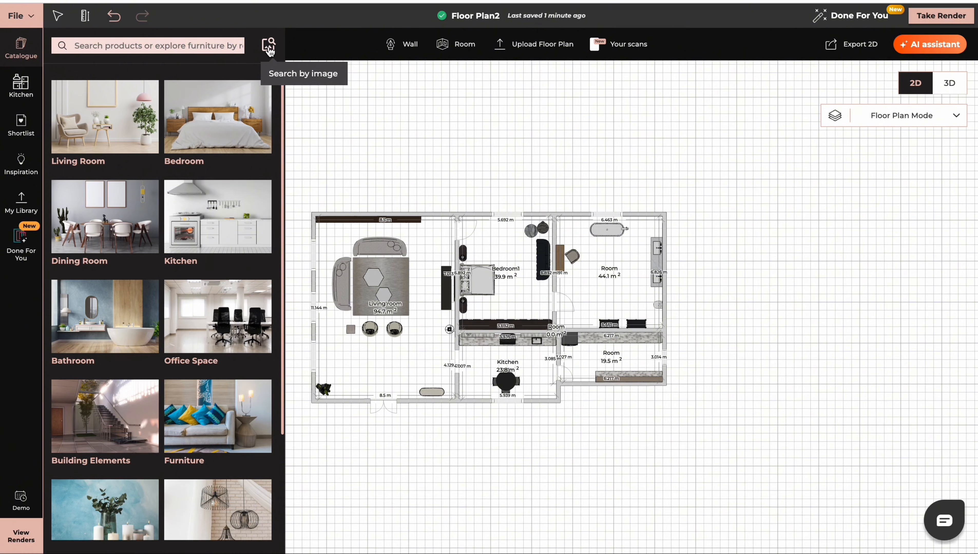
left_click(269, 48)
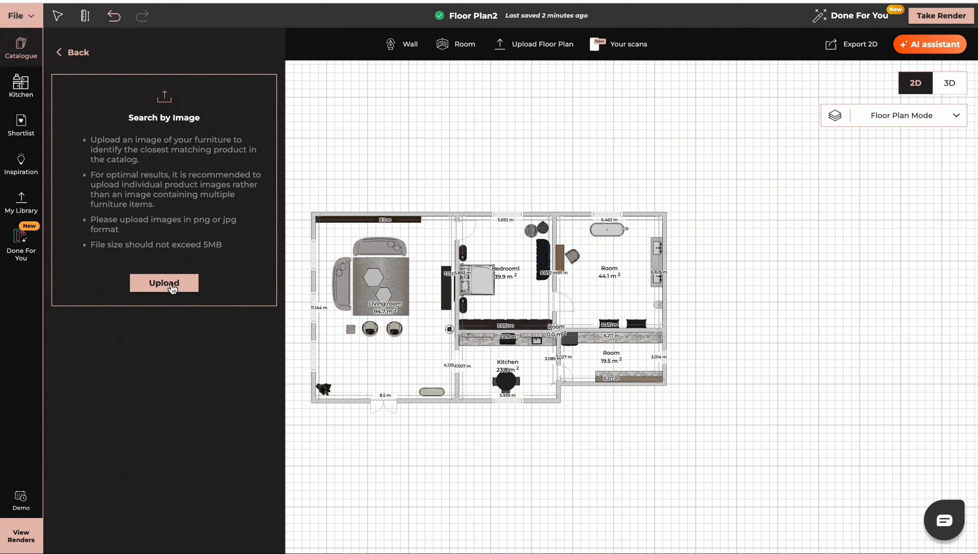
left_click(22, 314)
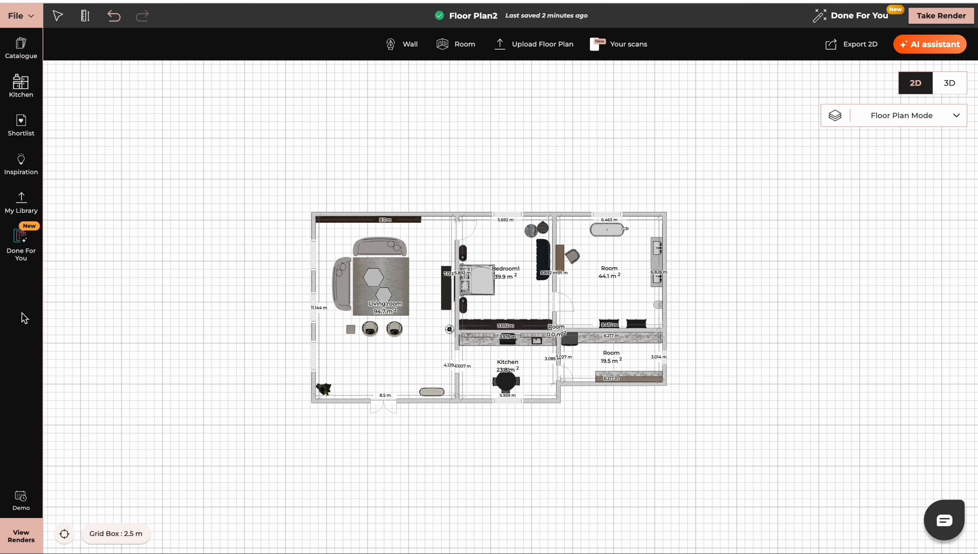
left_click(21, 48)
left_click(93, 101)
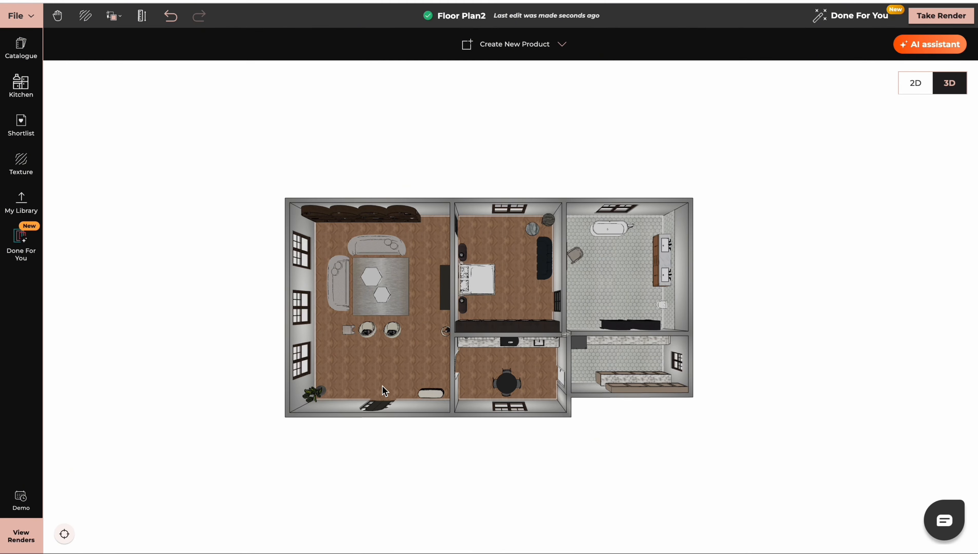
Step: Punch the kitchen sink into the marble countertop in the 3D view to cut an opening for its basin
mouse_move(386, 375)
left_mouse_down()
mouse_move(386, 313)
mouse_move(361, 338)
mouse_move(390, 373)
left_mouse_up()
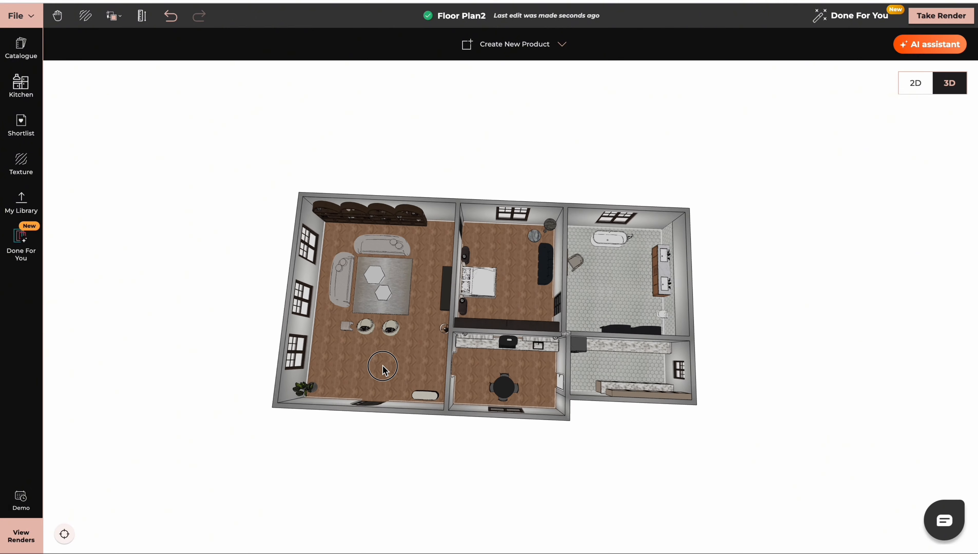
left_click(57, 15)
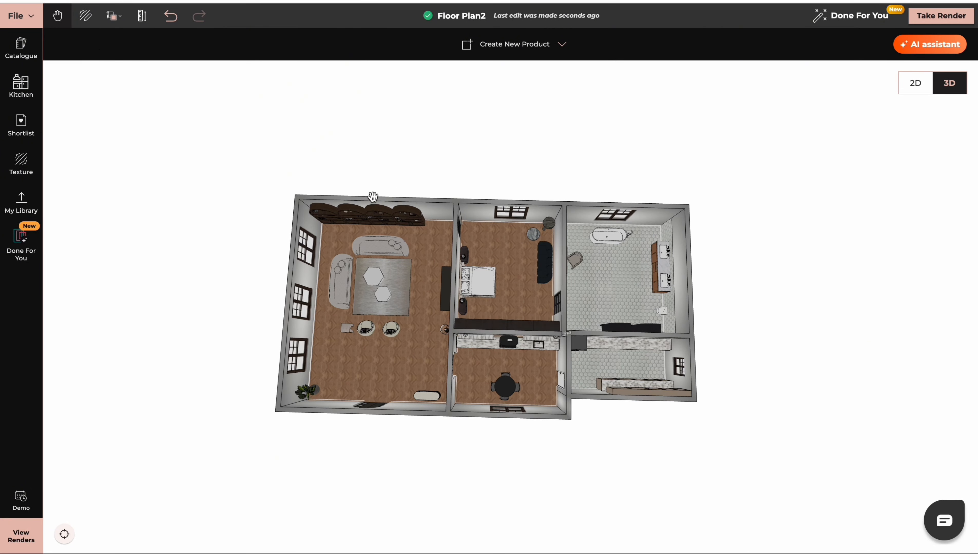
left_click_drag(491, 290, 514, 305)
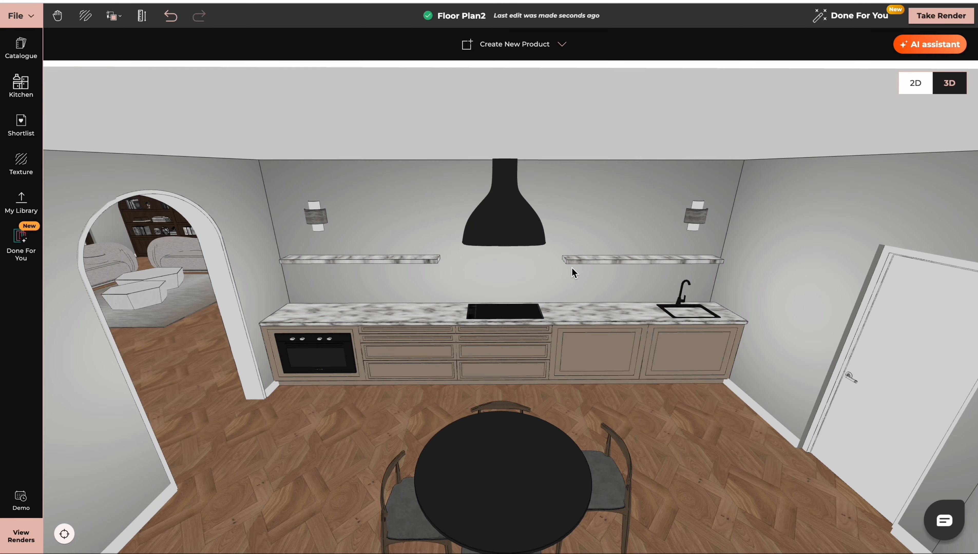
left_click(682, 304)
scroll(682, 304, "up", 10)
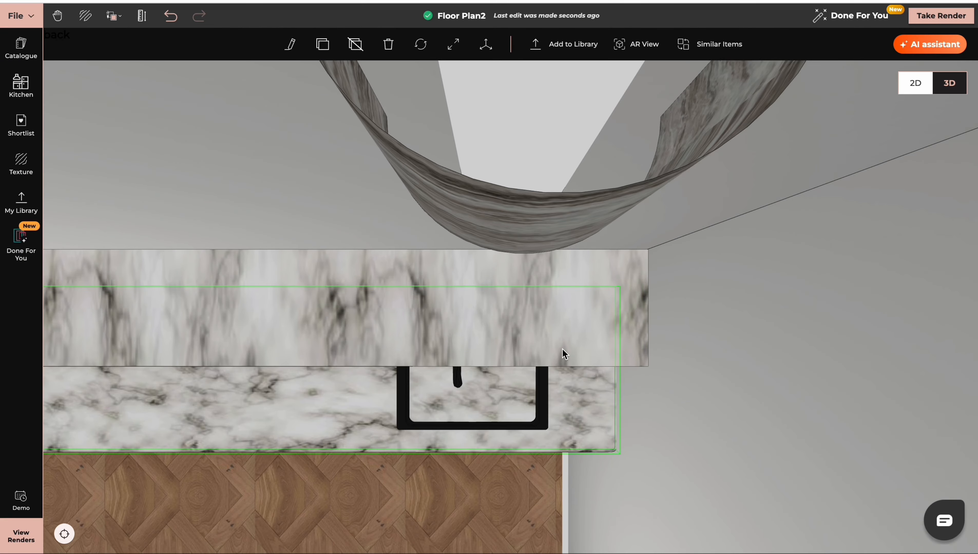
left_click_drag(563, 356, 589, 187)
left_click(572, 179)
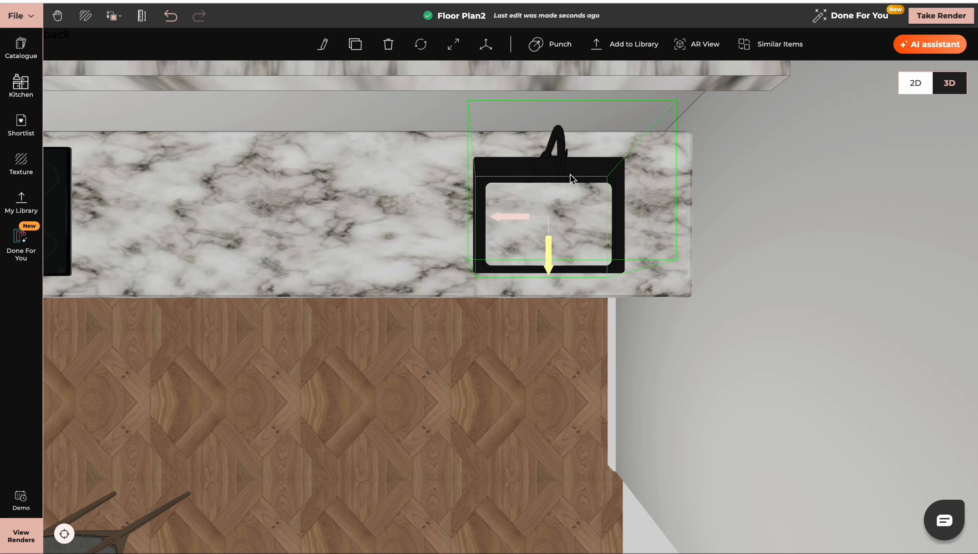
left_click(539, 45)
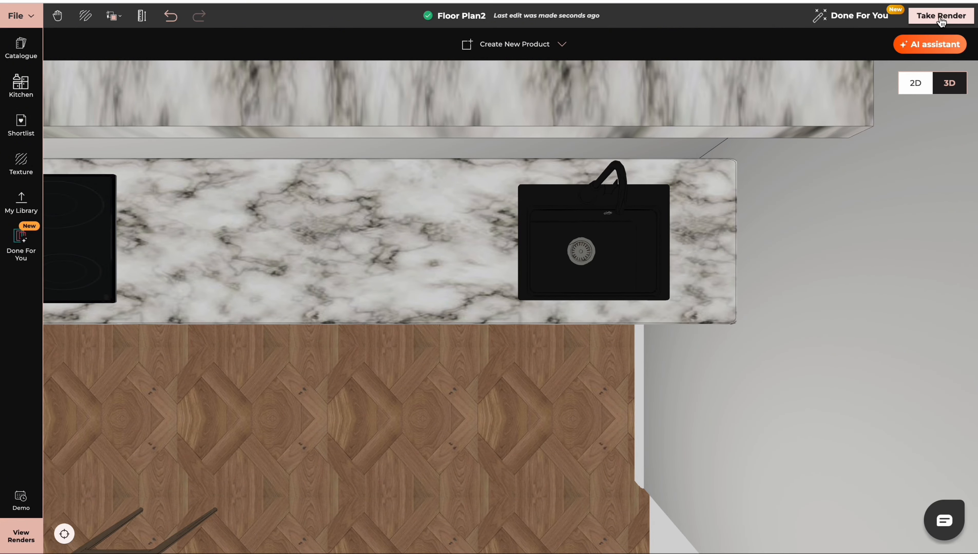
Step: Enter render mode and add the living room's chandelier and floor lamp to the individually controlled product lights
left_click(941, 17)
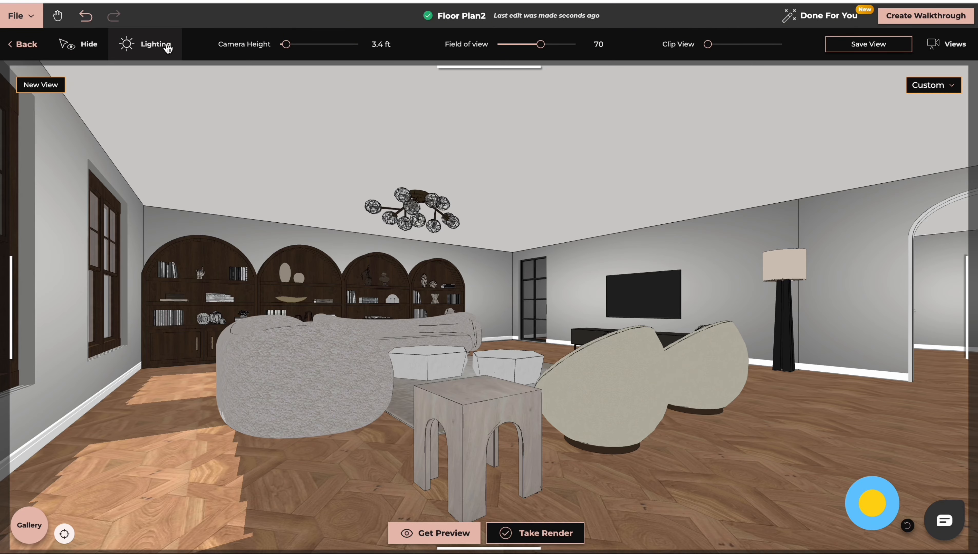
left_click(165, 46)
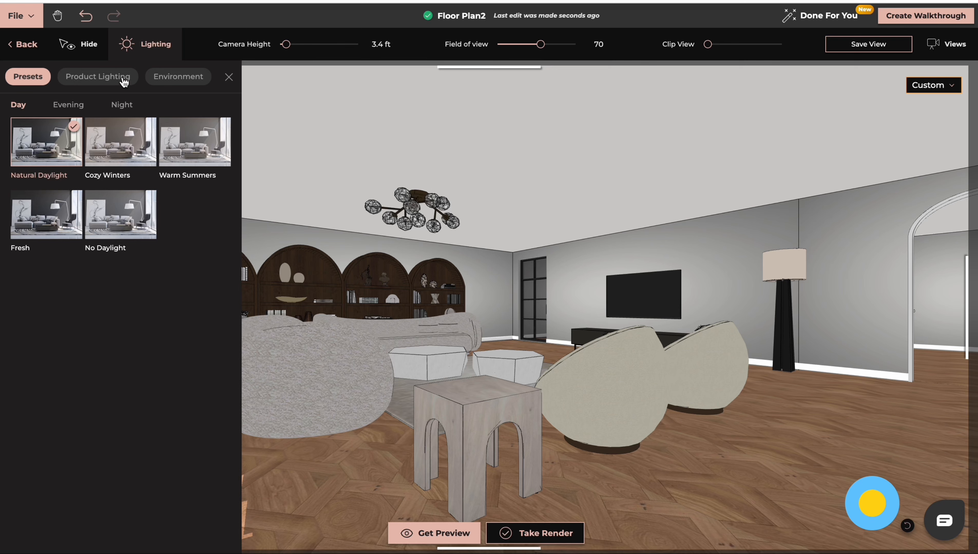
left_click(102, 80)
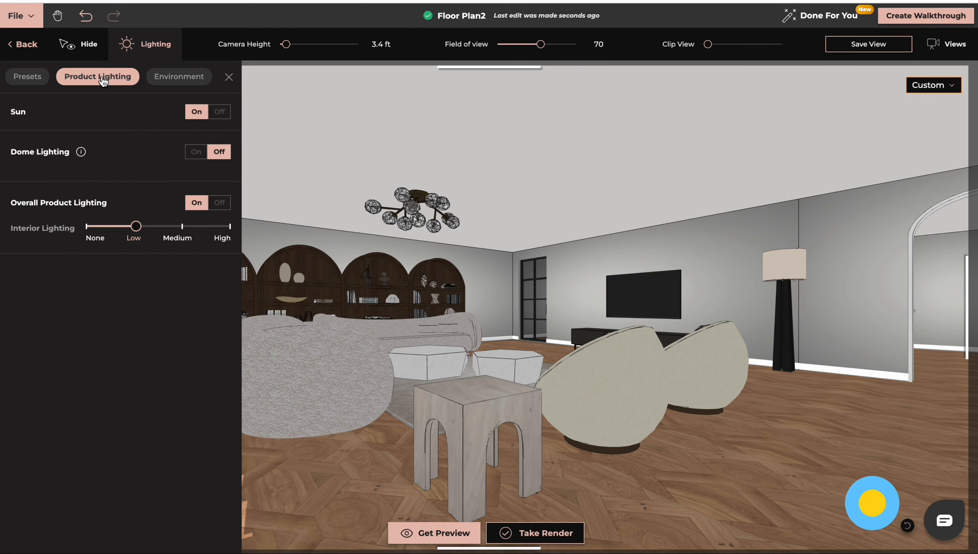
left_click(413, 208)
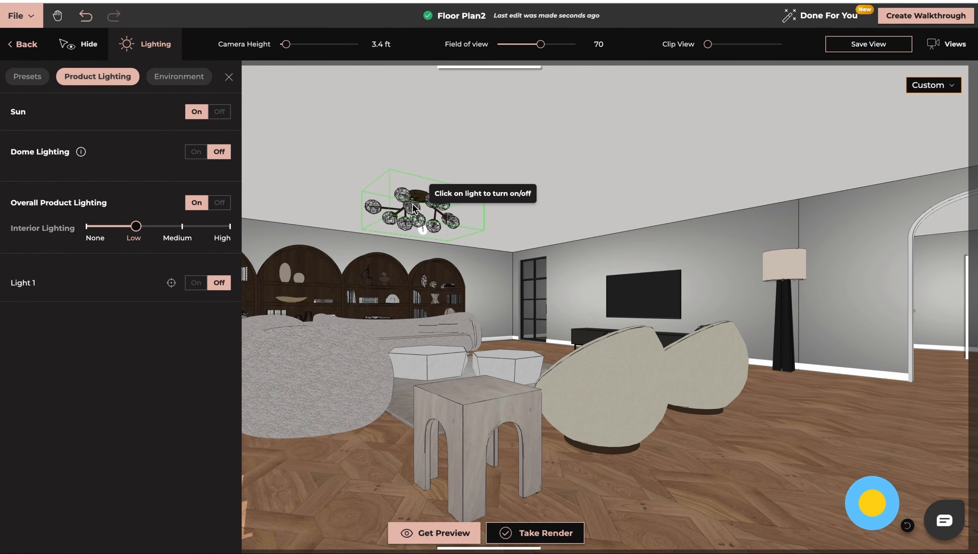
left_click(797, 267)
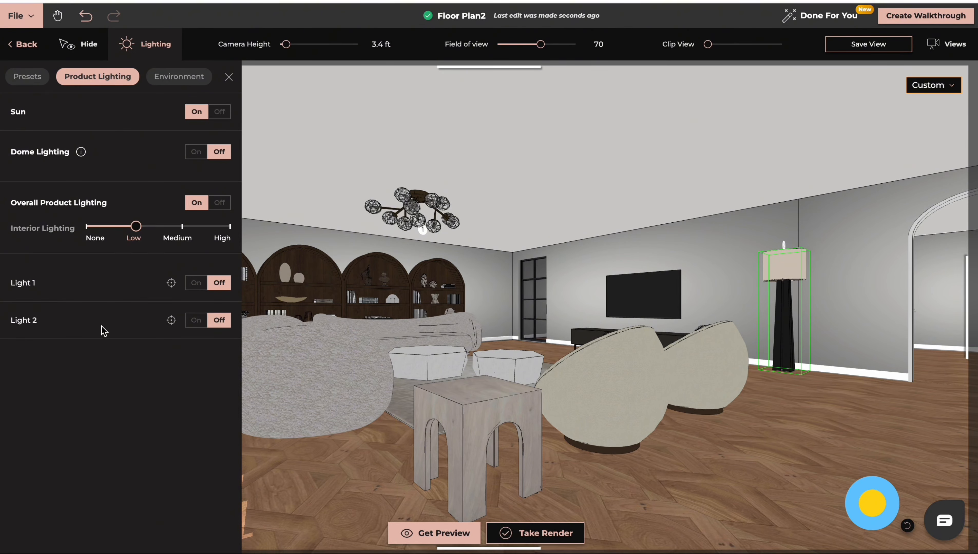
Step: Switch Light 1 on and back off, and locate its fixture in the living room view
left_click(197, 283)
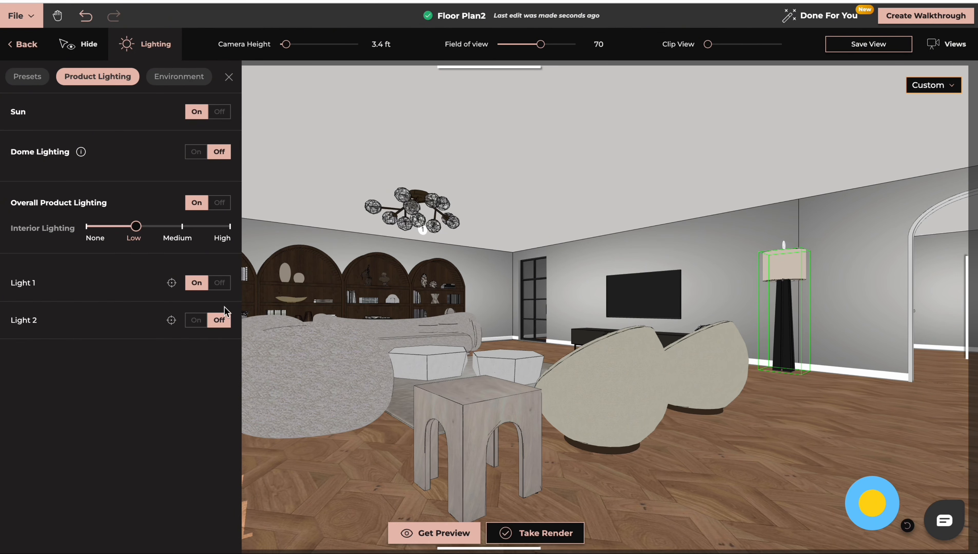
left_click(220, 283)
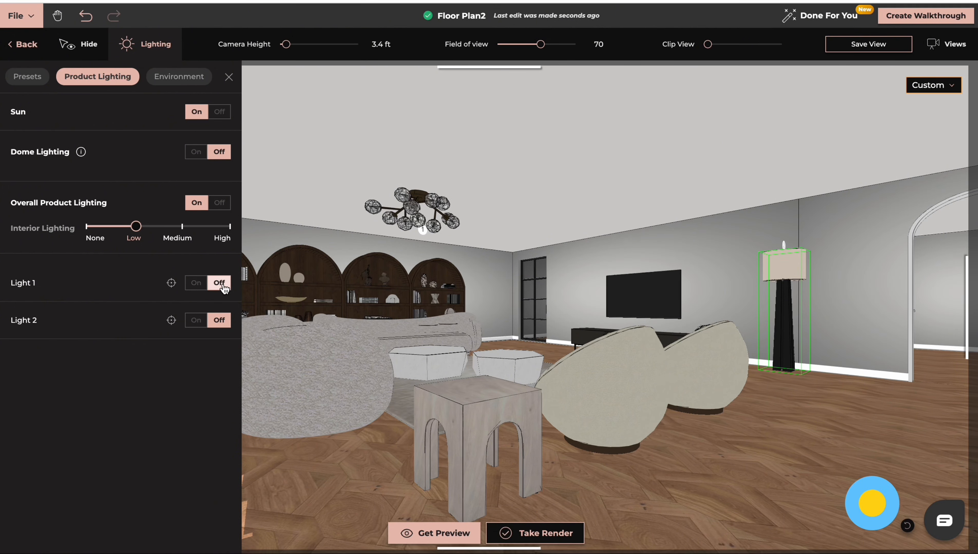
left_click(171, 284)
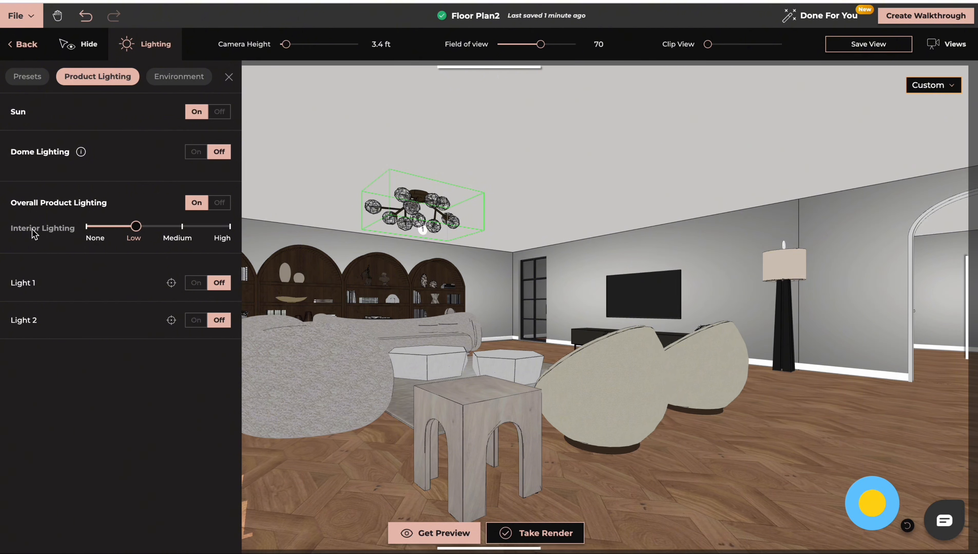
Step: Light the scene with Interior Lighting at Medium, Dome Lighting on, and the sun direction shifted
left_click(183, 226)
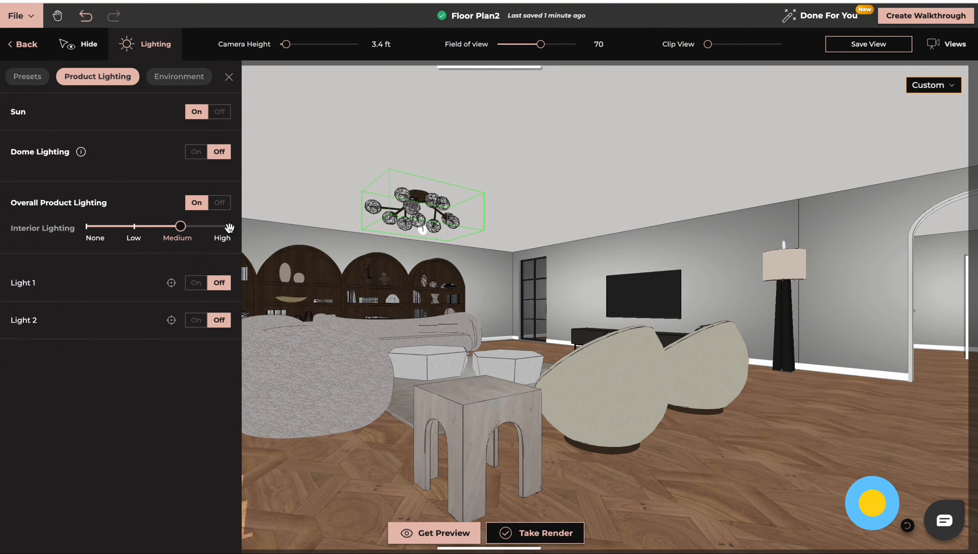
left_click(196, 152)
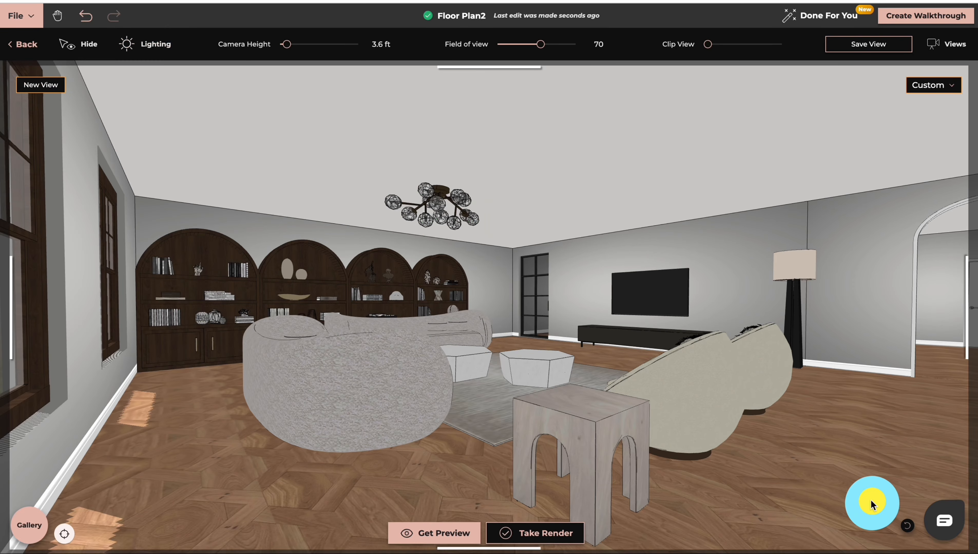
mouse_move(871, 500)
left_mouse_down()
mouse_move(841, 504)
mouse_move(871, 491)
mouse_move(883, 512)
mouse_move(871, 525)
mouse_move(846, 528)
mouse_move(840, 509)
left_mouse_up()
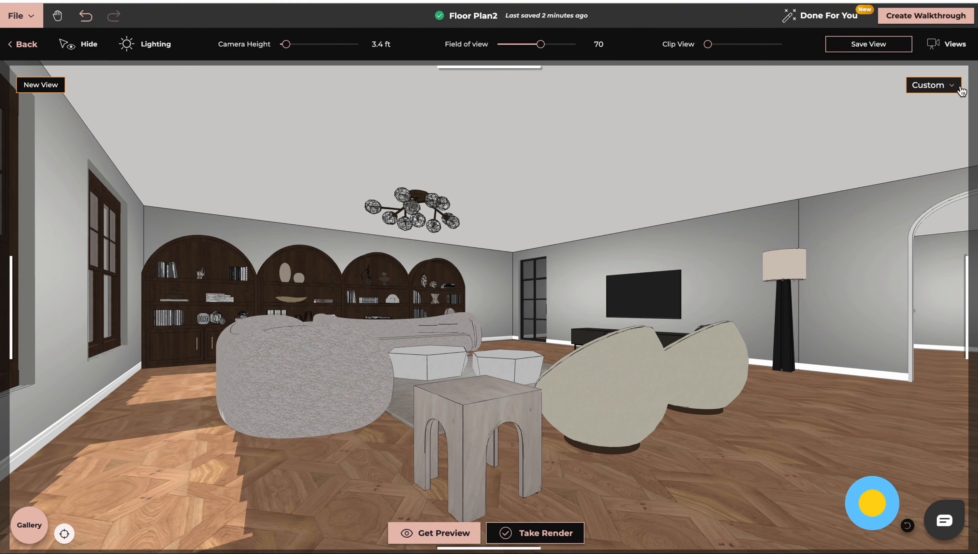
Step: Keep the Custom aspect ratio, narrow the render frame at its sides around the living room, and save the view
left_click(952, 88)
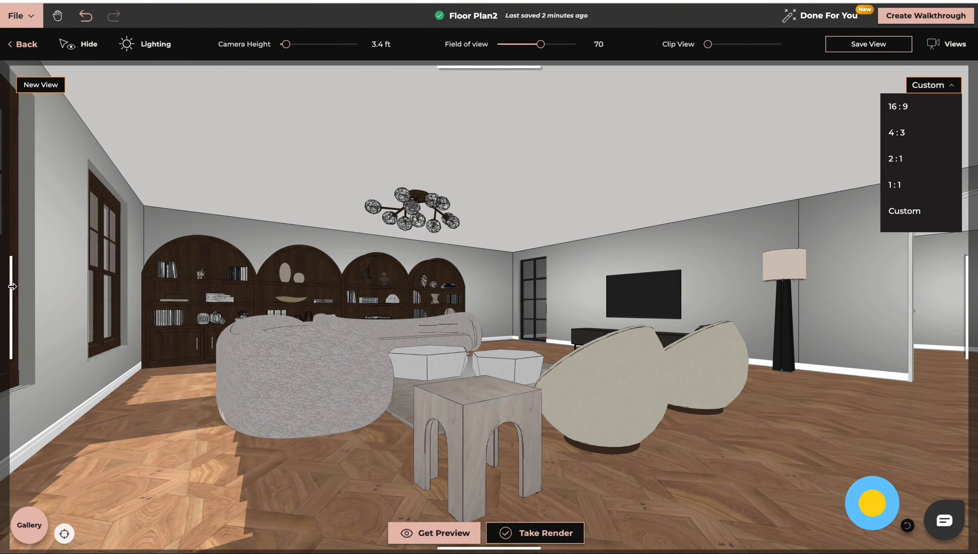
left_click_drag(12, 286, 127, 294)
left_click_drag(451, 352, 471, 360)
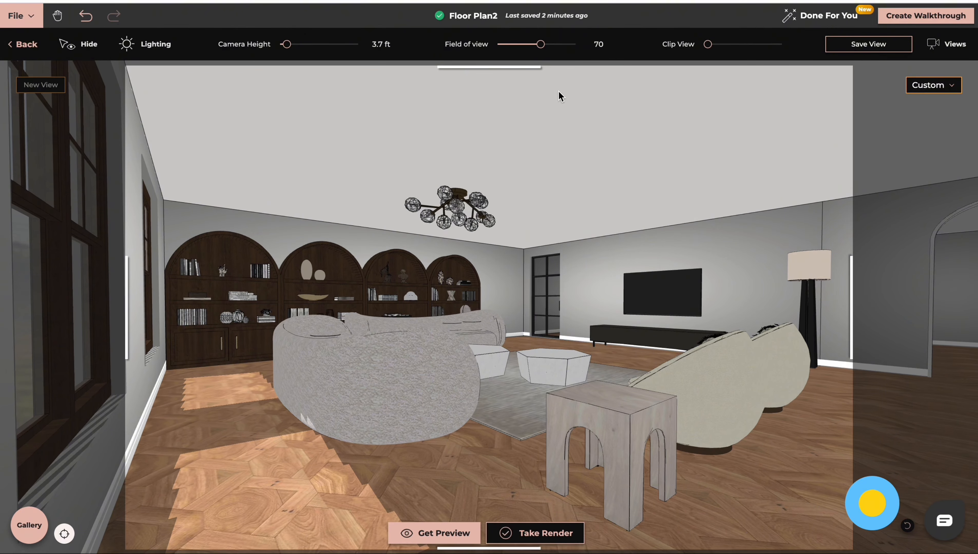
mouse_move(510, 66)
left_mouse_down()
mouse_move(510, 97)
mouse_move(509, 69)
left_mouse_up()
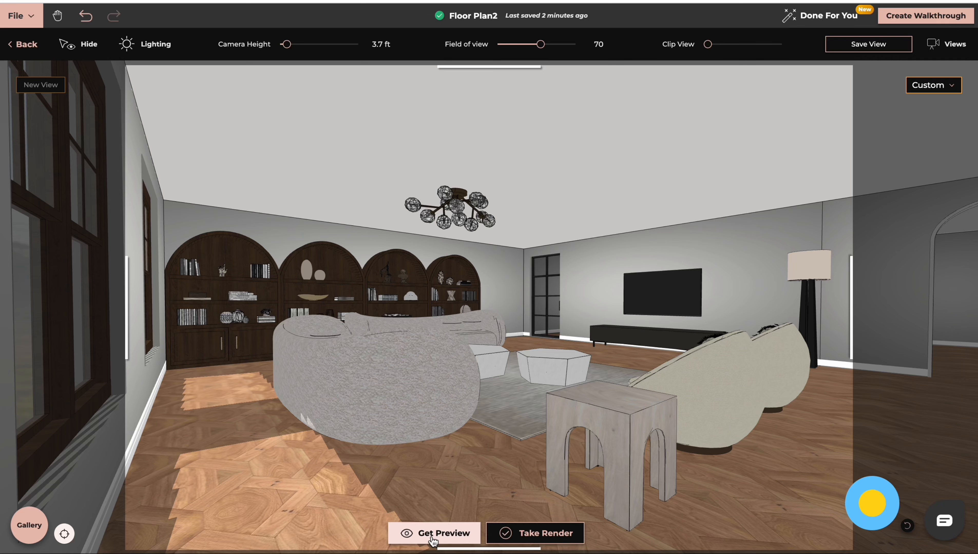
left_click(869, 45)
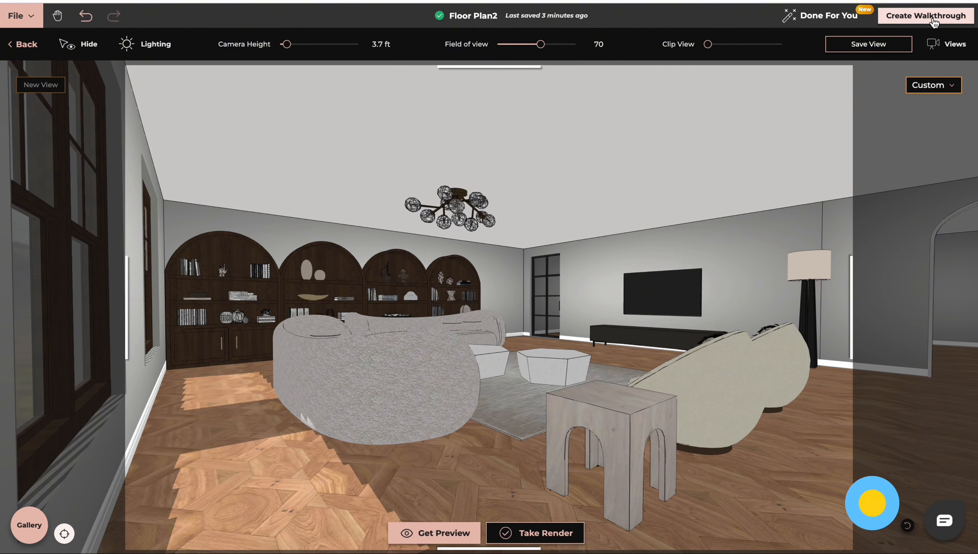
Step: Create a High Density walkthrough of the floor plan and delete one of its autoplaced cameras
left_click(915, 20)
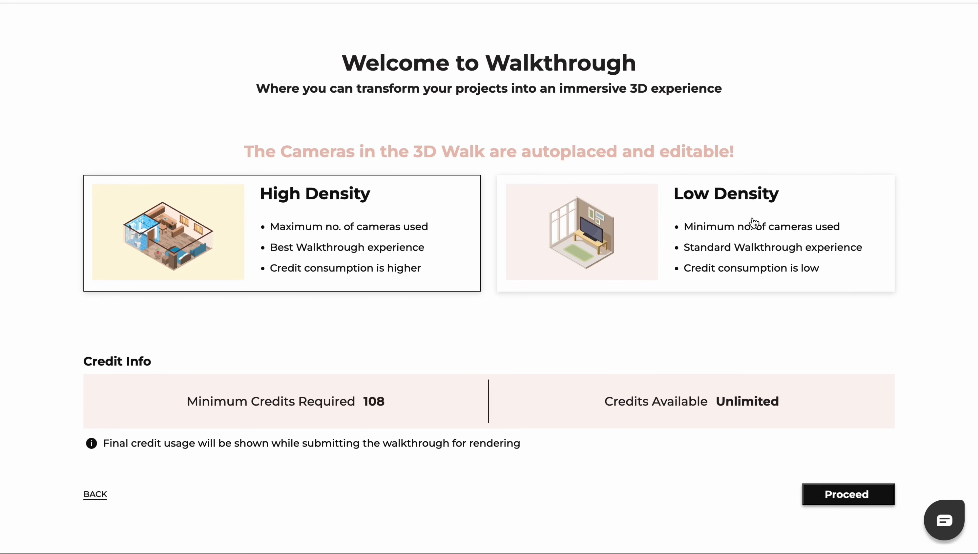
left_click(849, 496)
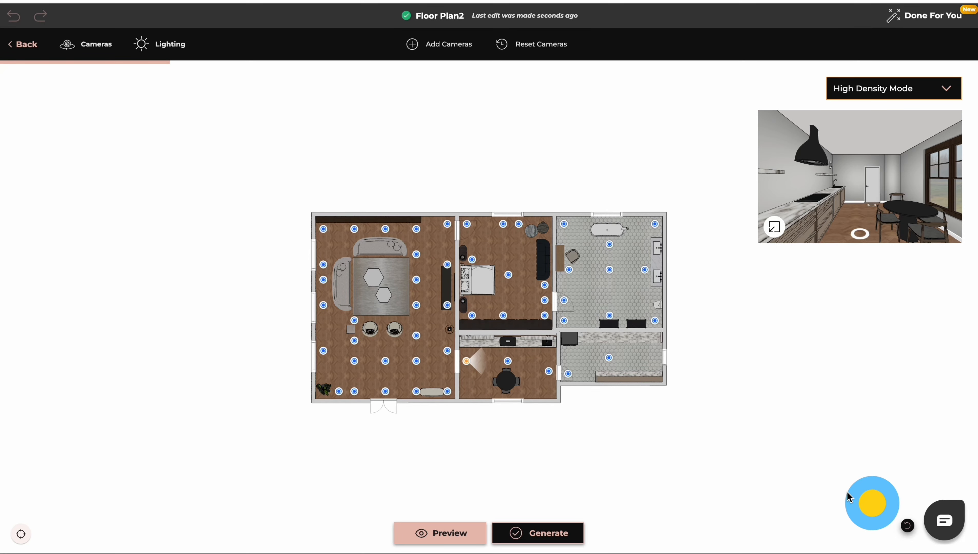
left_click(416, 306)
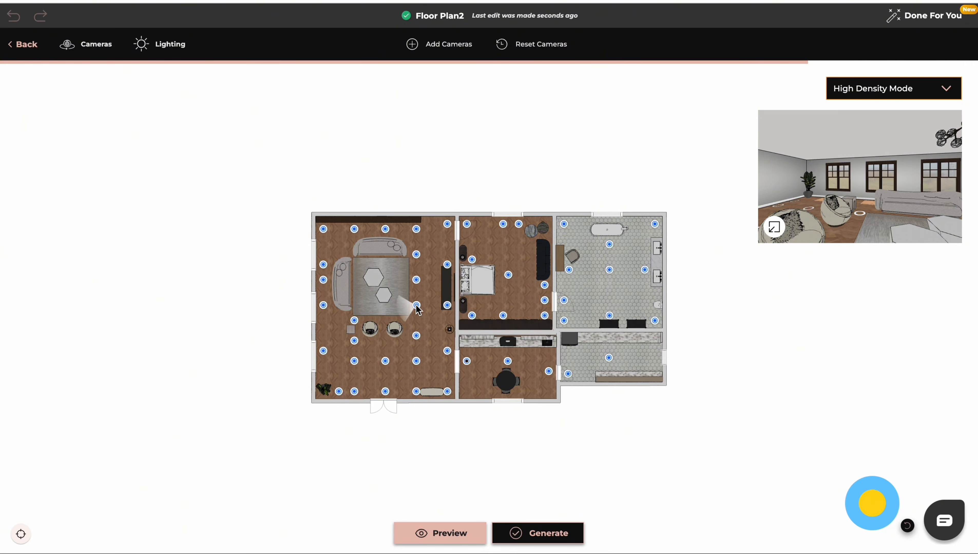
key("Delete")
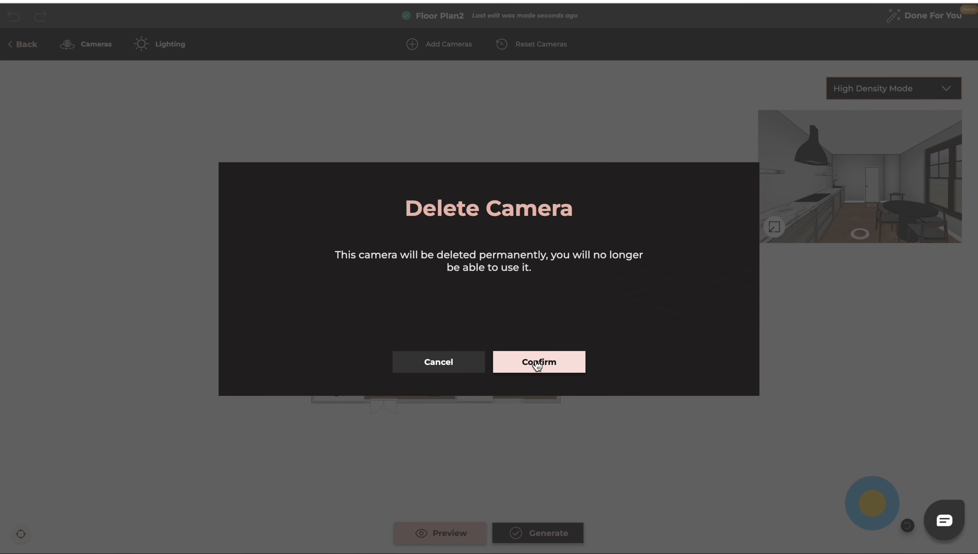
left_click(537, 364)
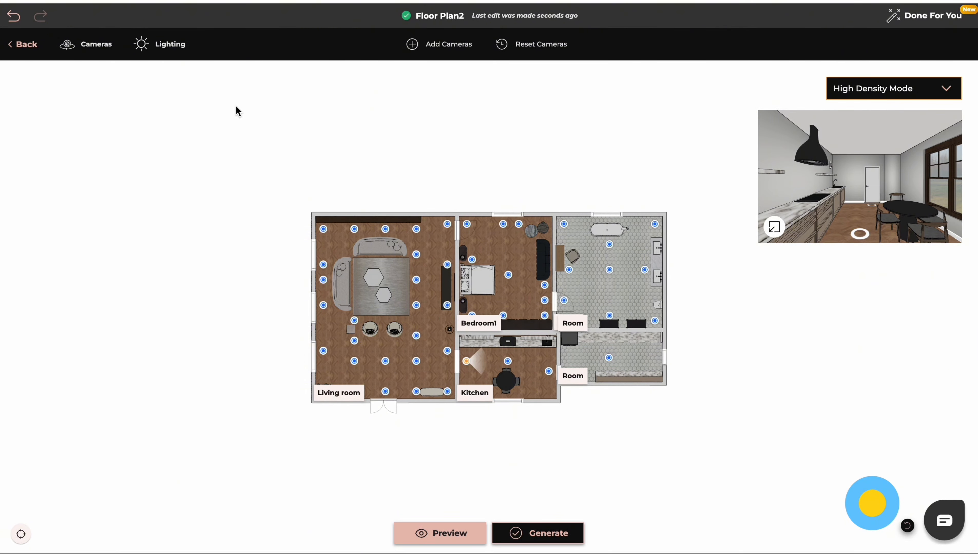
Step: Review the walkthrough's lighting presets and its list of cameras grouped by room
left_click(167, 45)
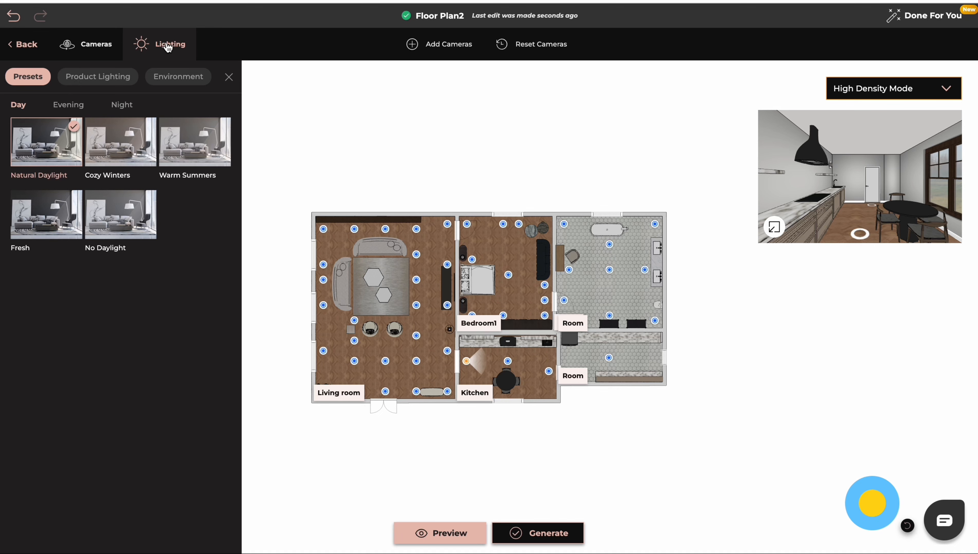
left_click(230, 79)
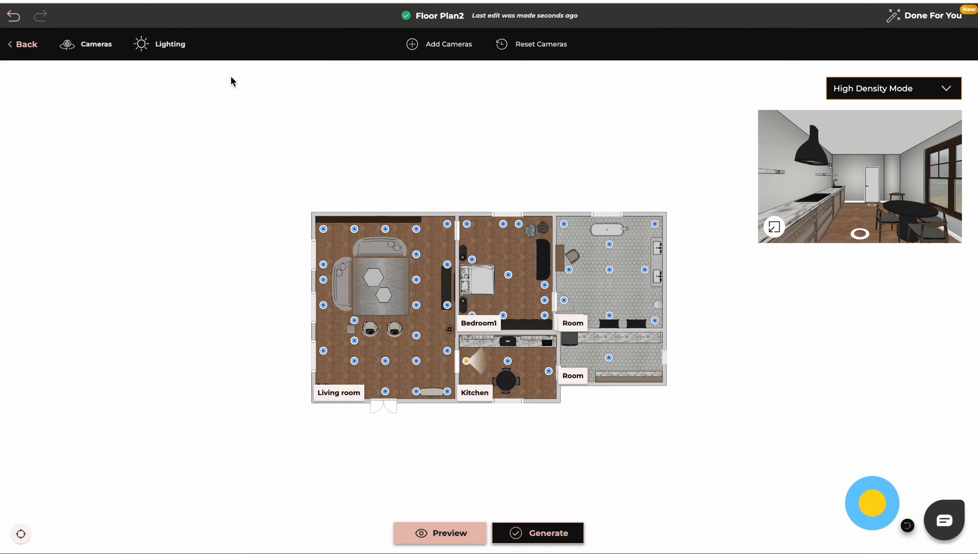
left_click(98, 48)
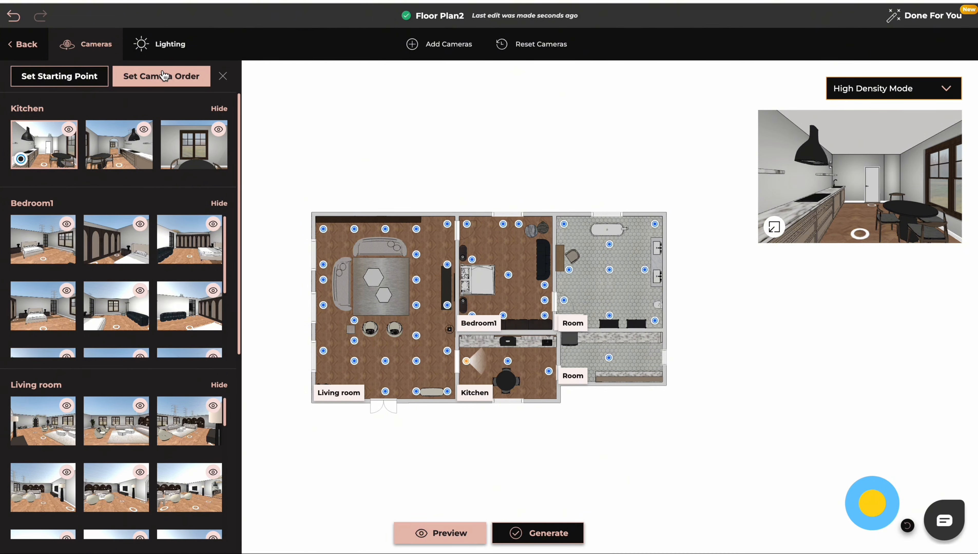
left_click(222, 76)
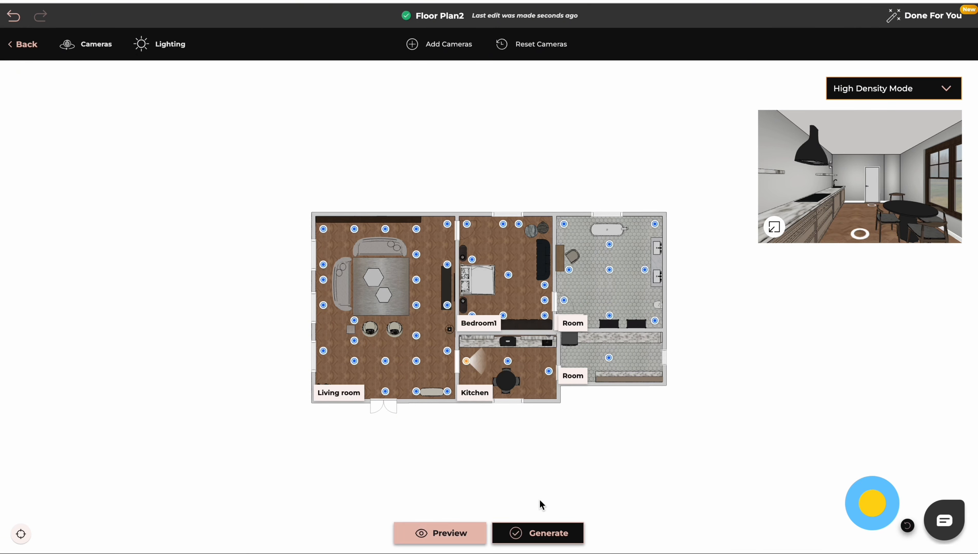
Step: Start generating the walkthrough from its active camera views
left_click(518, 534)
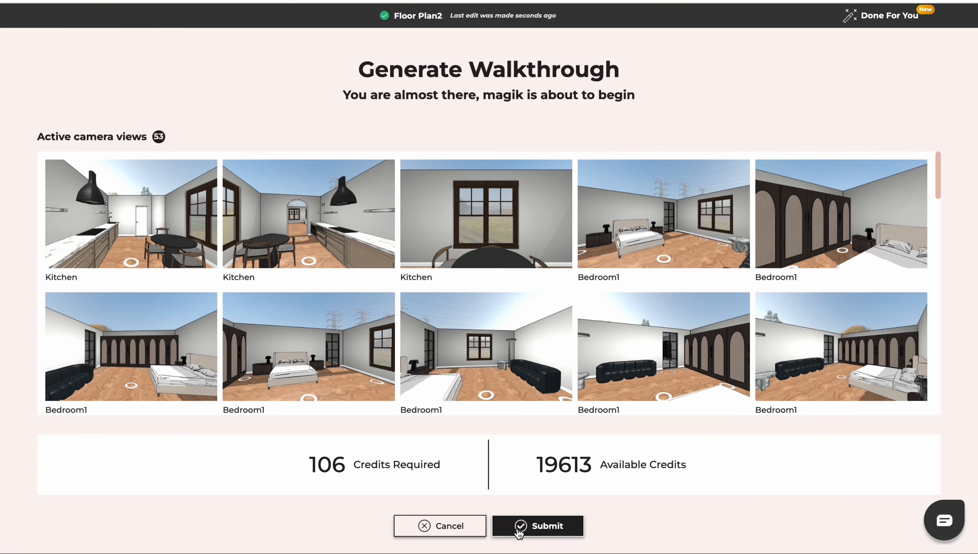